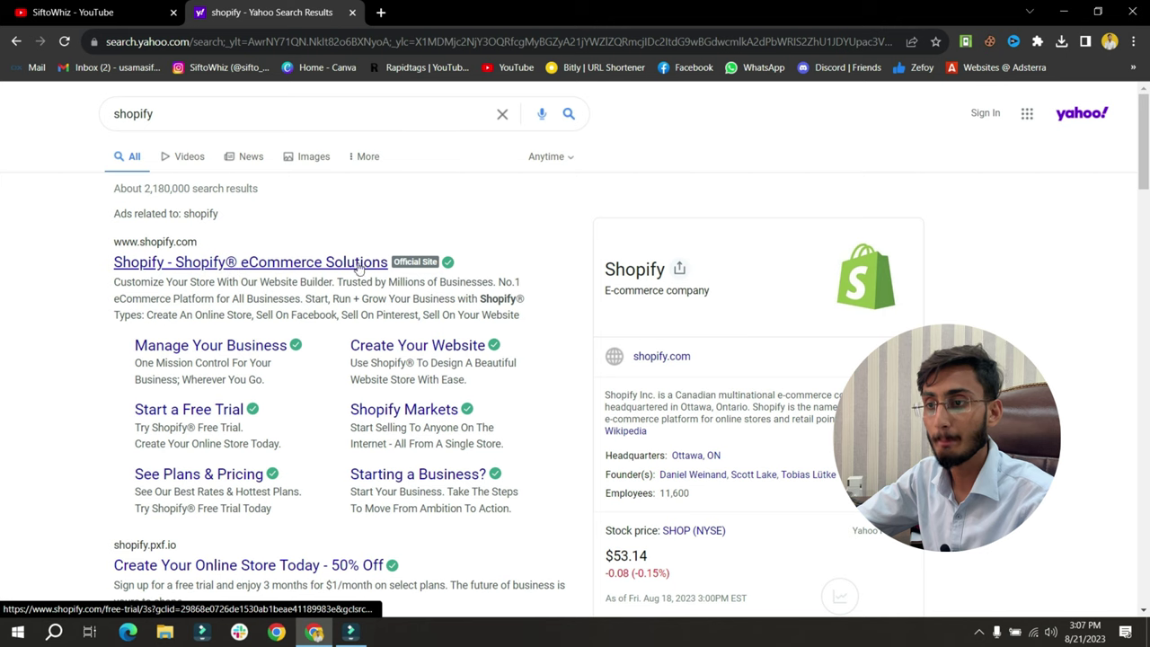
Open Shopify's free-trial page from the Yahoo result and start the free trial
left_click(235, 263)
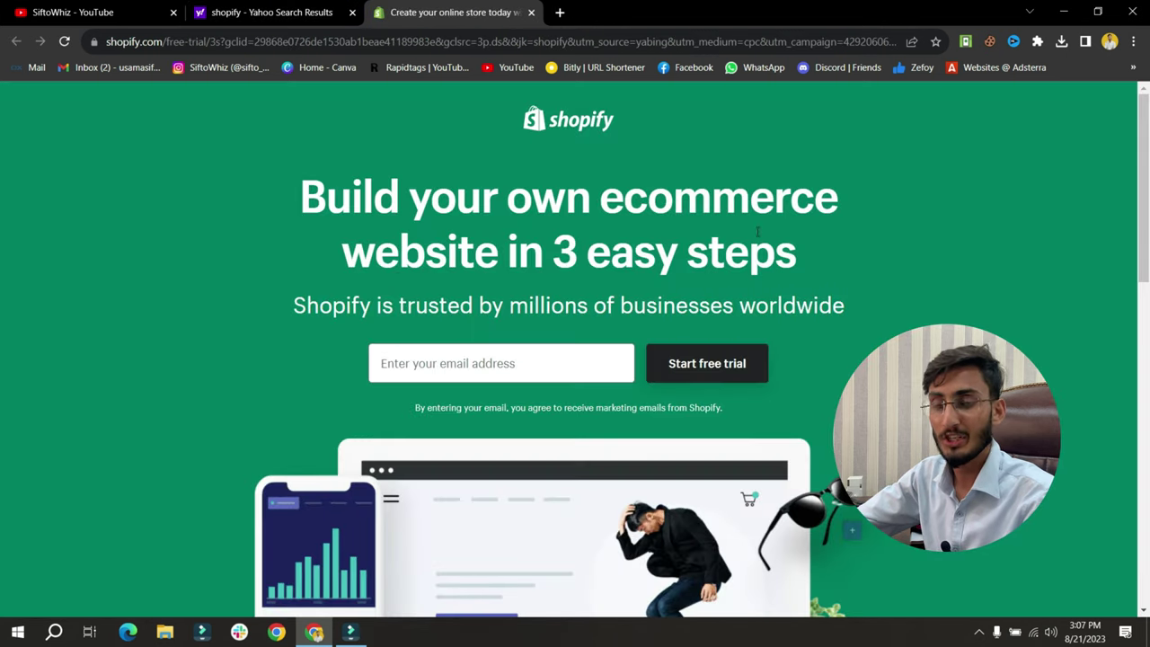
left_click(730, 378)
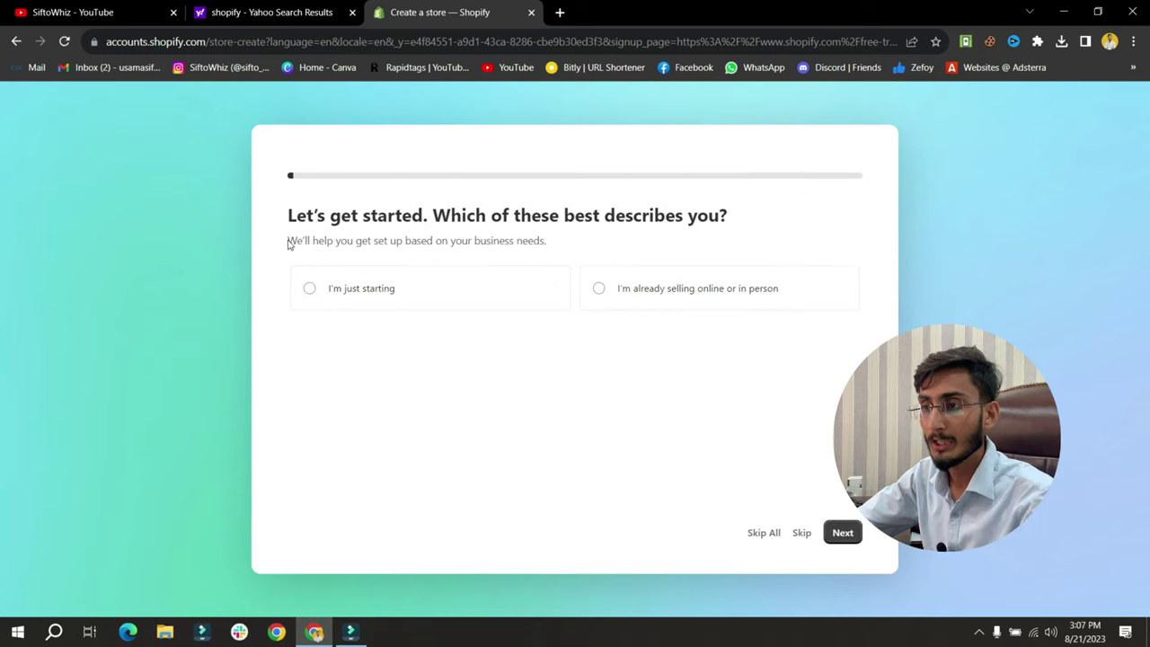
Answer that the business is just starting and will sell through an online store
left_click_drag(296, 216, 726, 238)
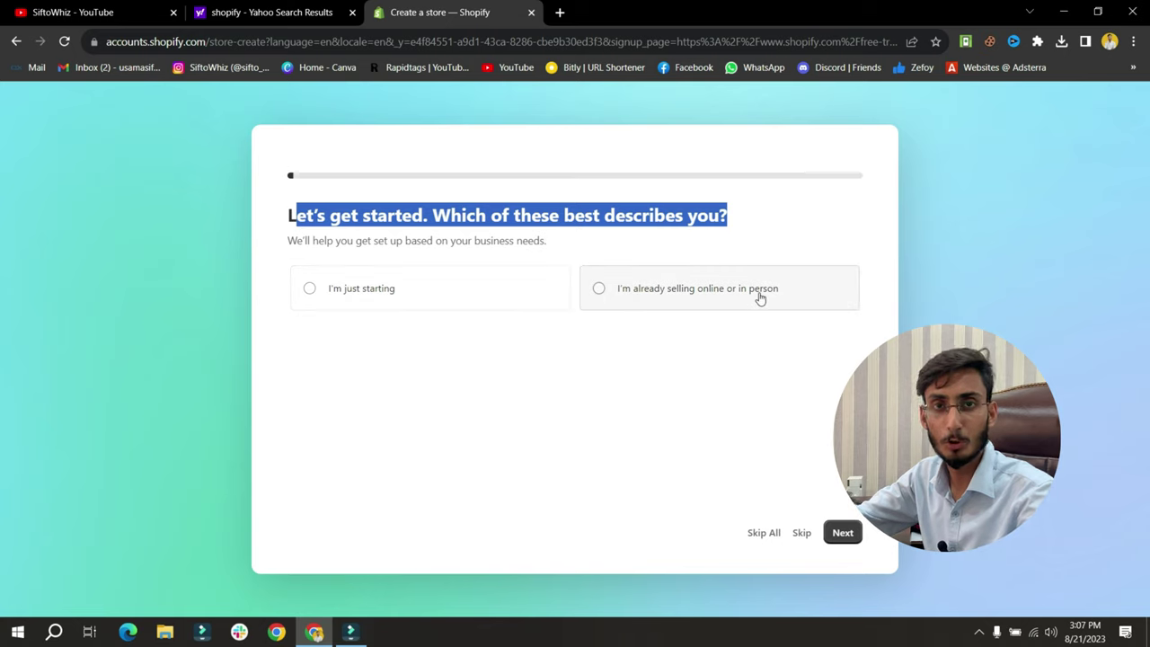
left_click(307, 295)
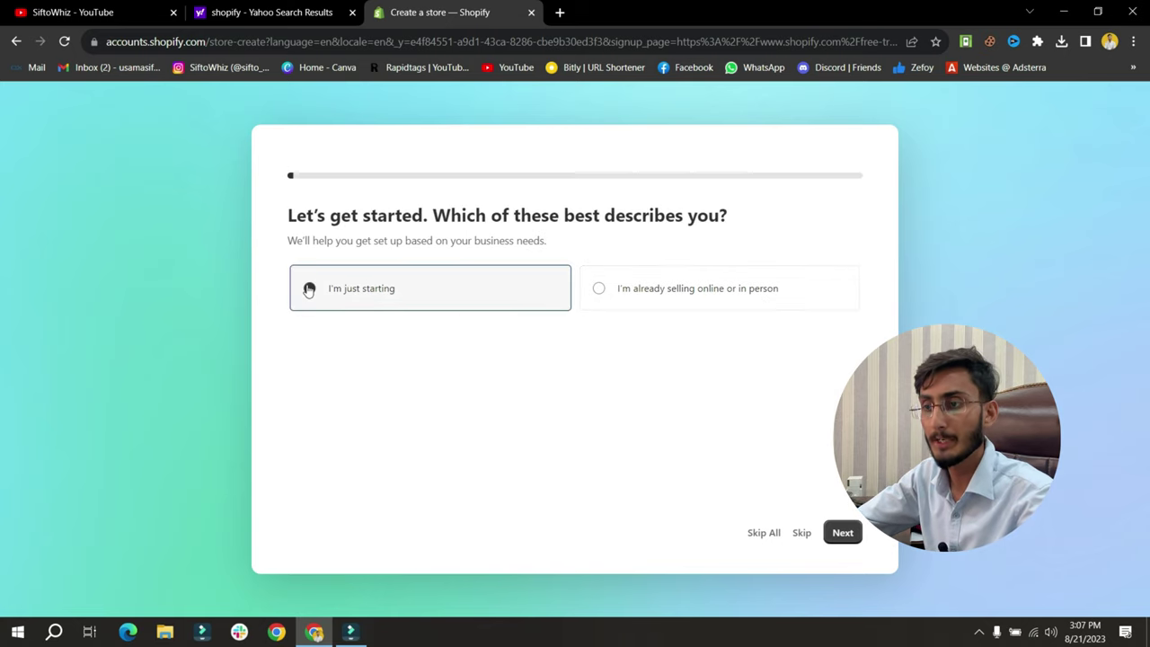
left_click(843, 533)
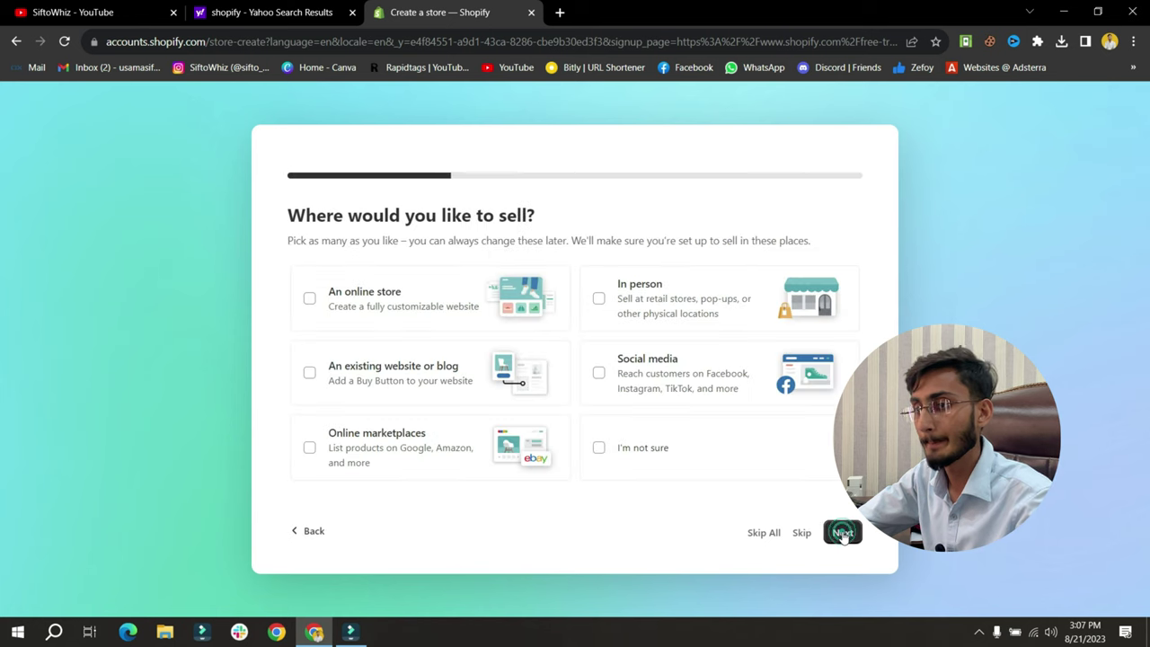
left_click_drag(285, 215, 546, 221)
left_click(562, 218)
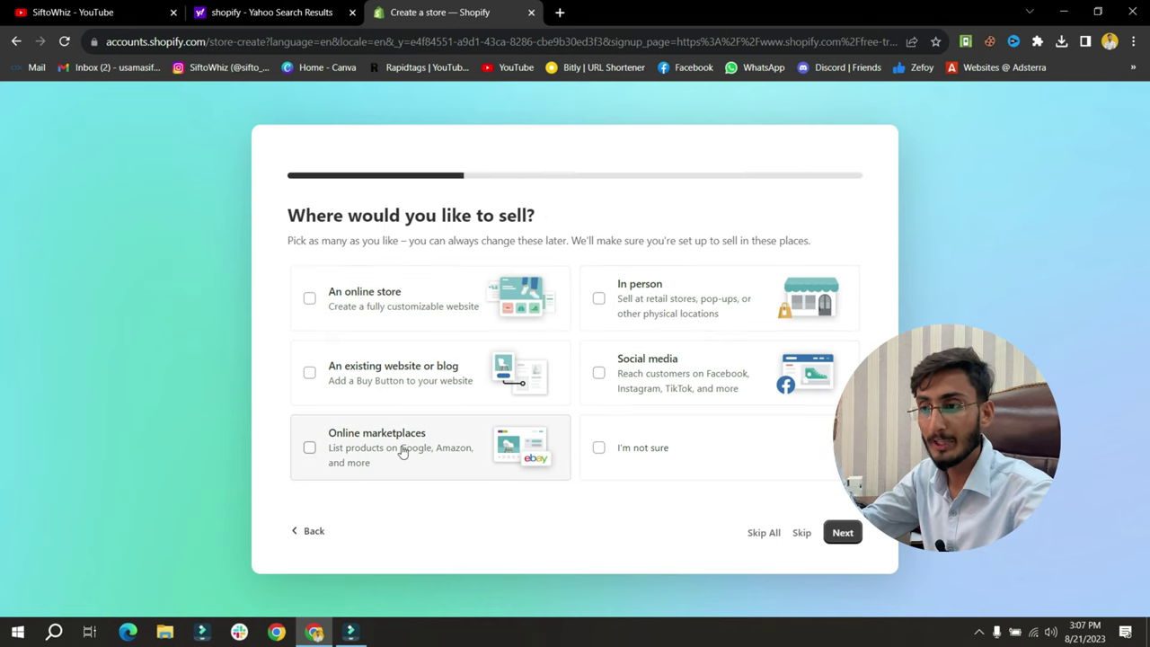
left_click(310, 298)
left_click(842, 532)
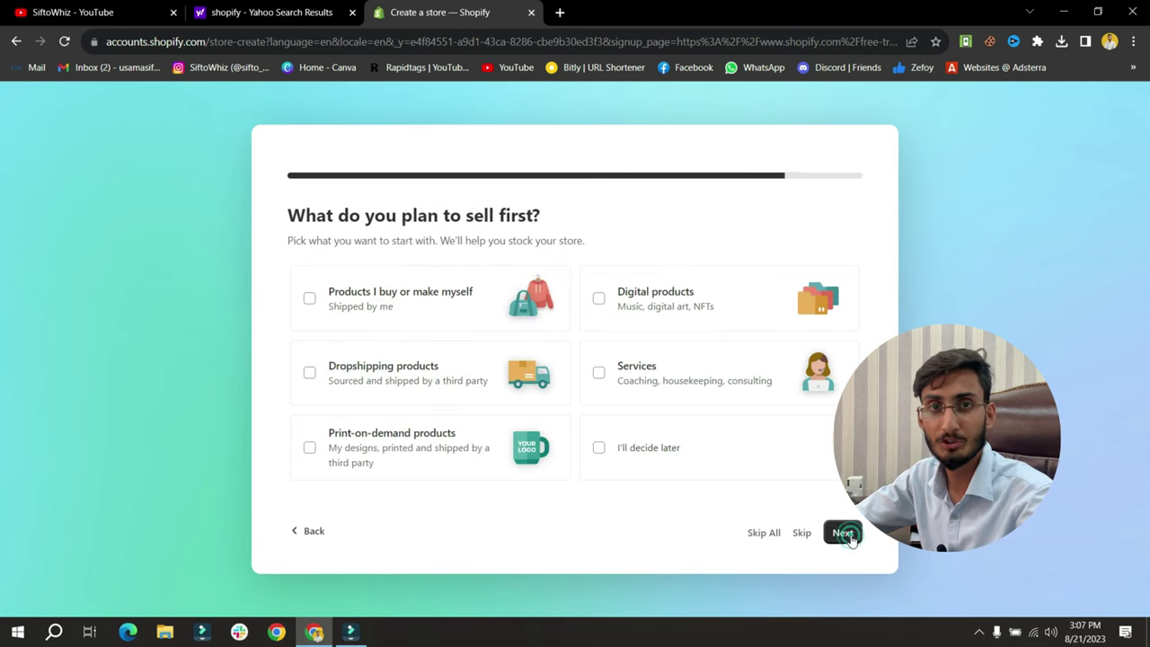
Choose Dropshipping products as the first thing to sell
left_click_drag(280, 210, 560, 226)
left_click(601, 213)
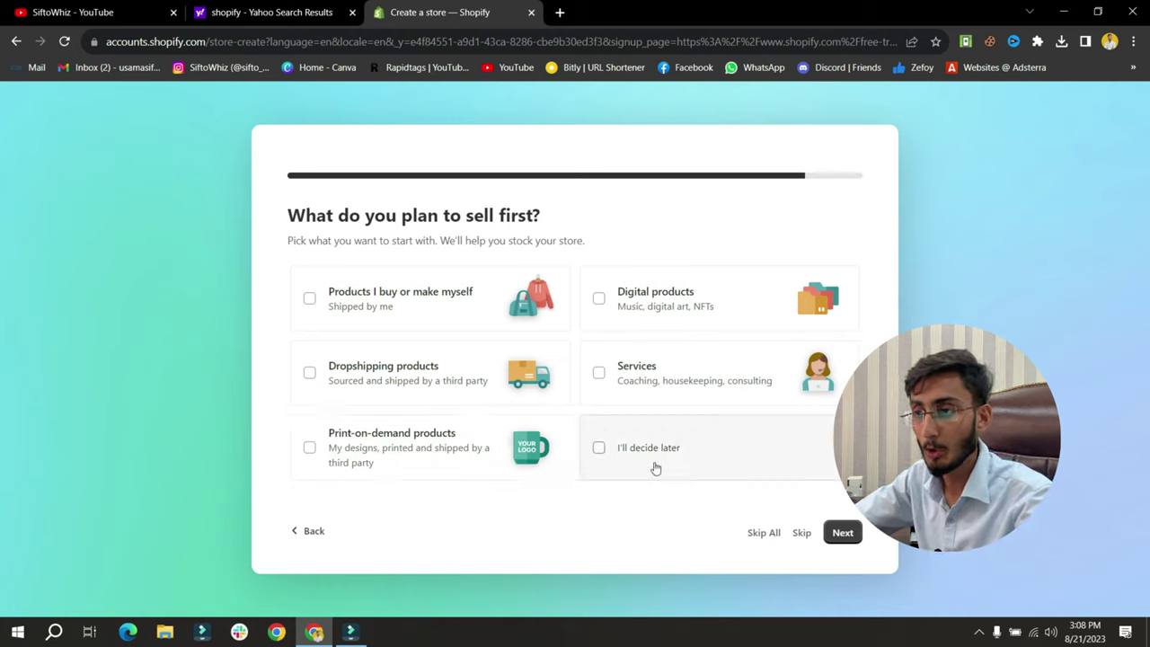
left_click(309, 372)
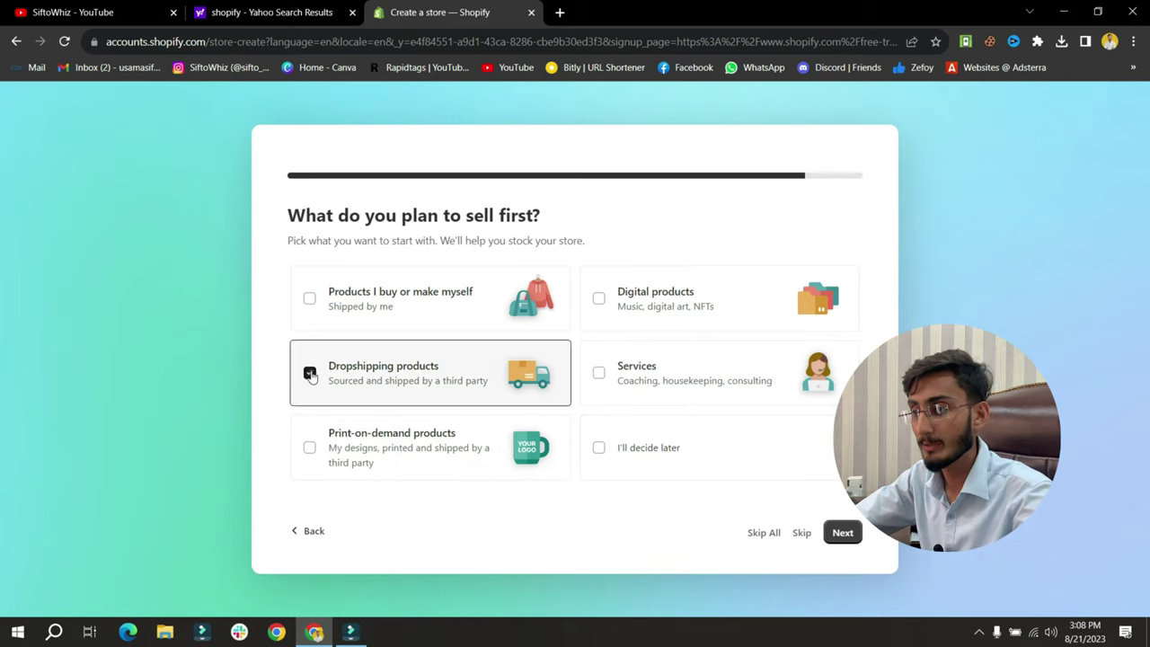
left_click(842, 534)
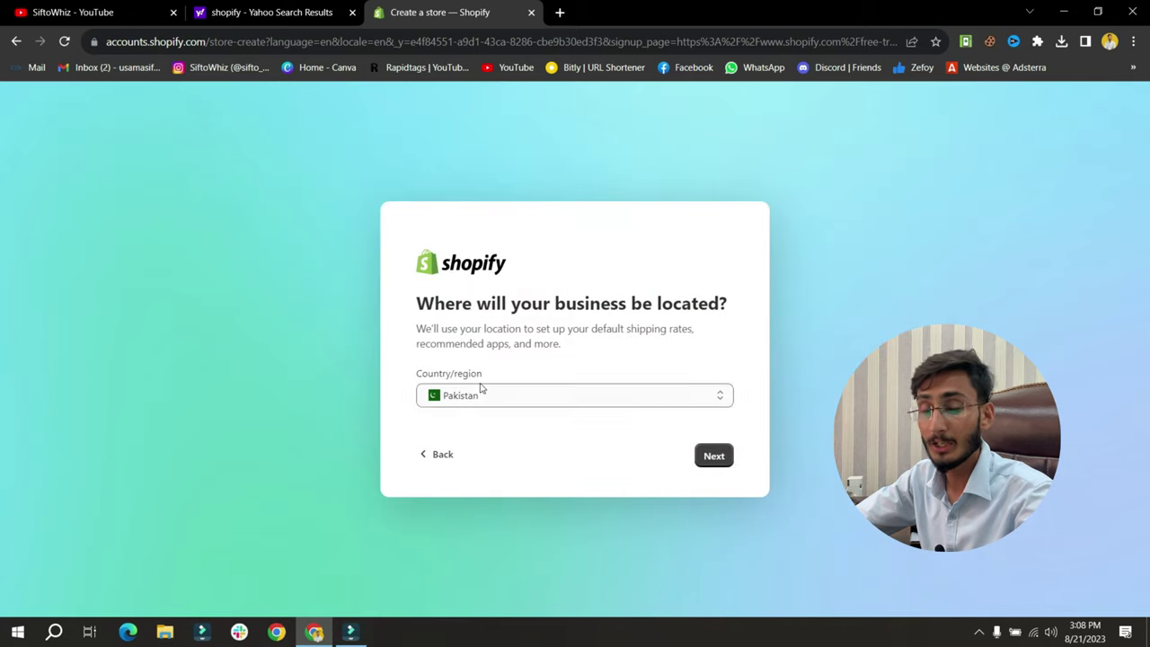
Confirm Pakistan as location and create a Shopify ID with an email address and password
left_click(713, 457)
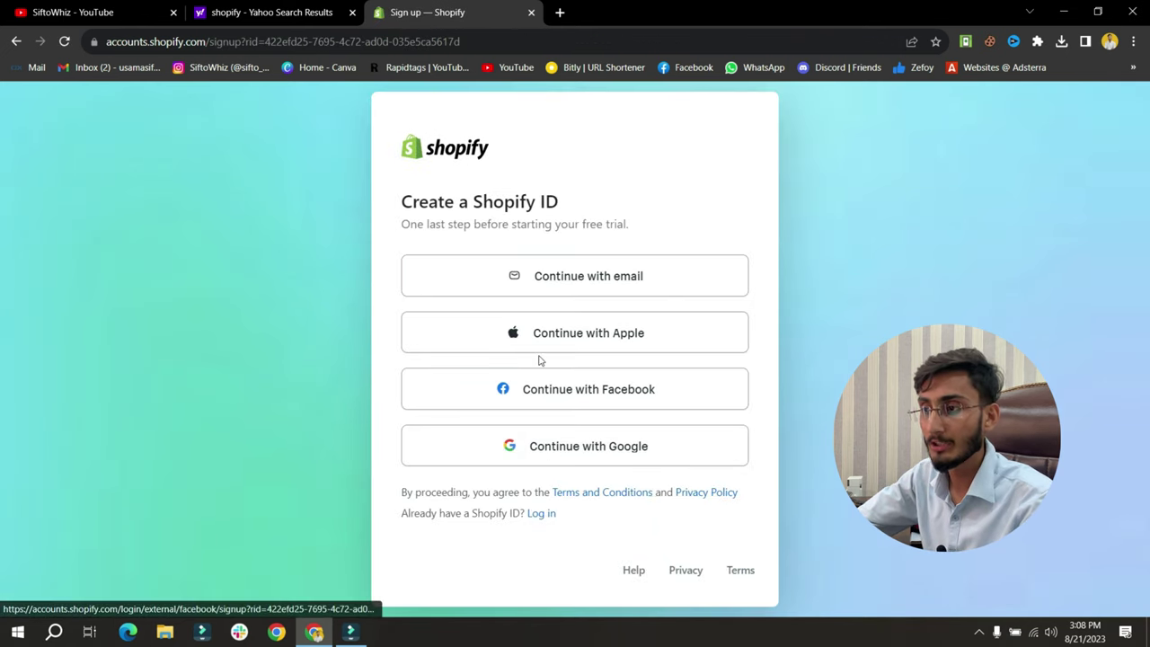
left_click(614, 283)
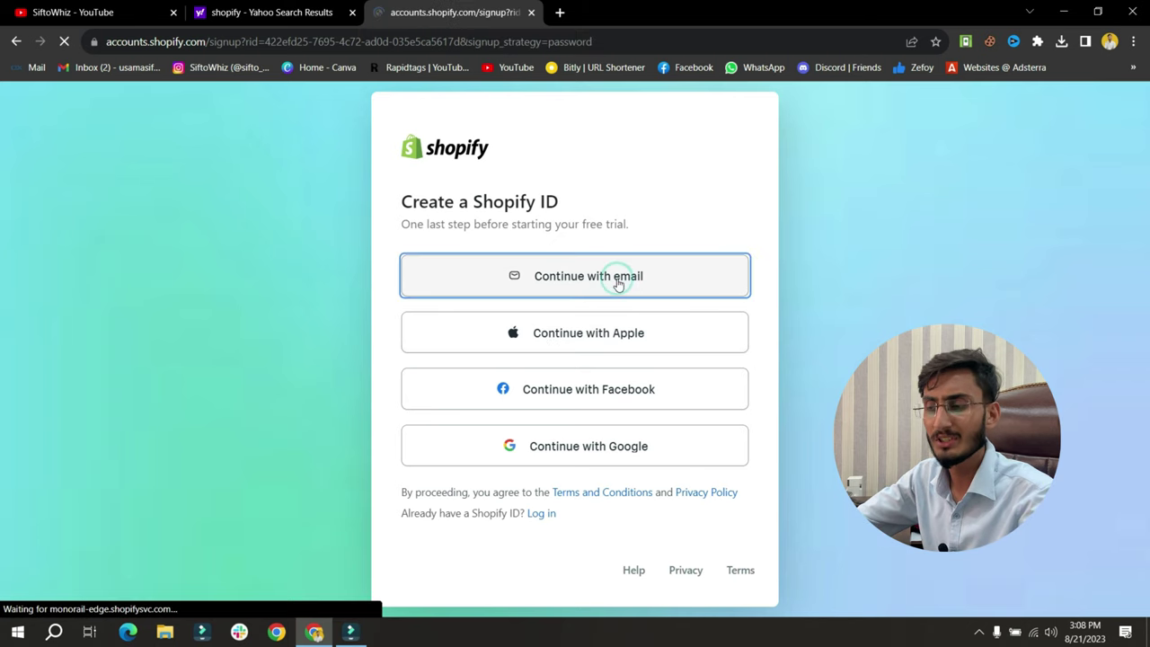
key("ctrl+v")
left_click(469, 368)
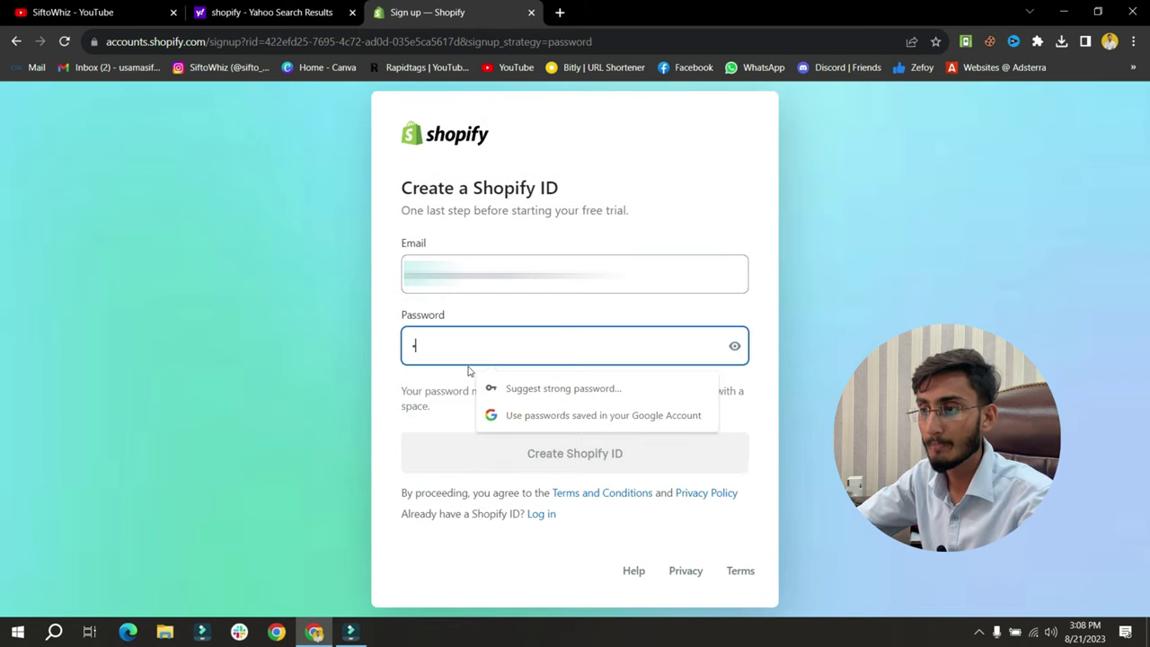
type("•••")
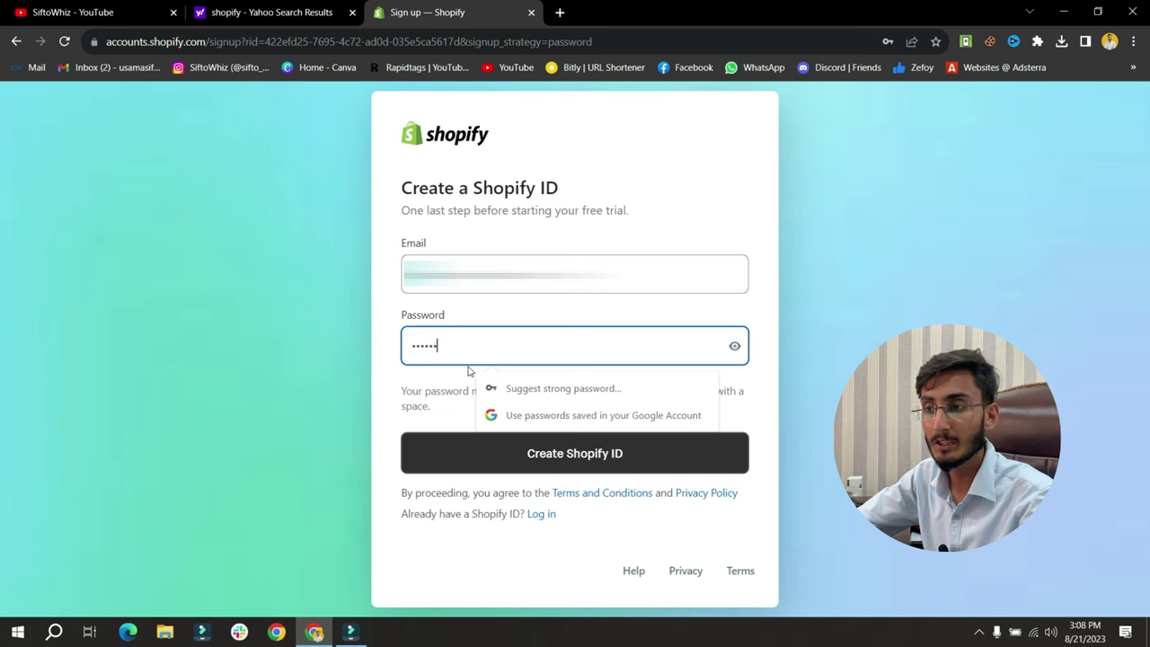
type("••••••")
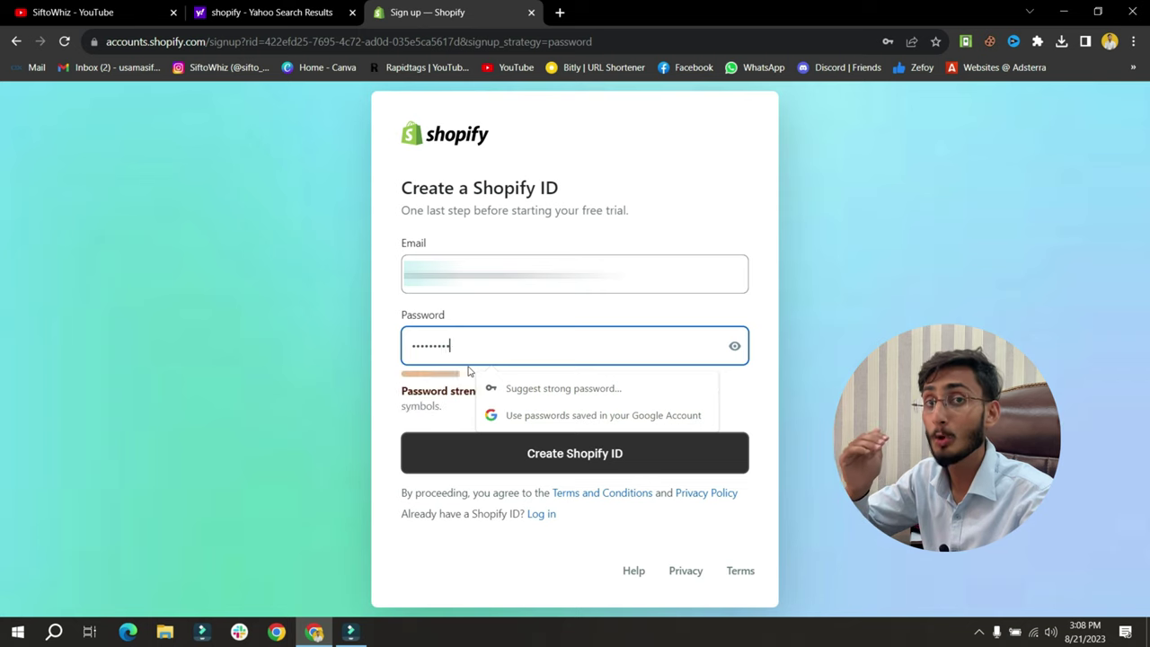
left_click(740, 394)
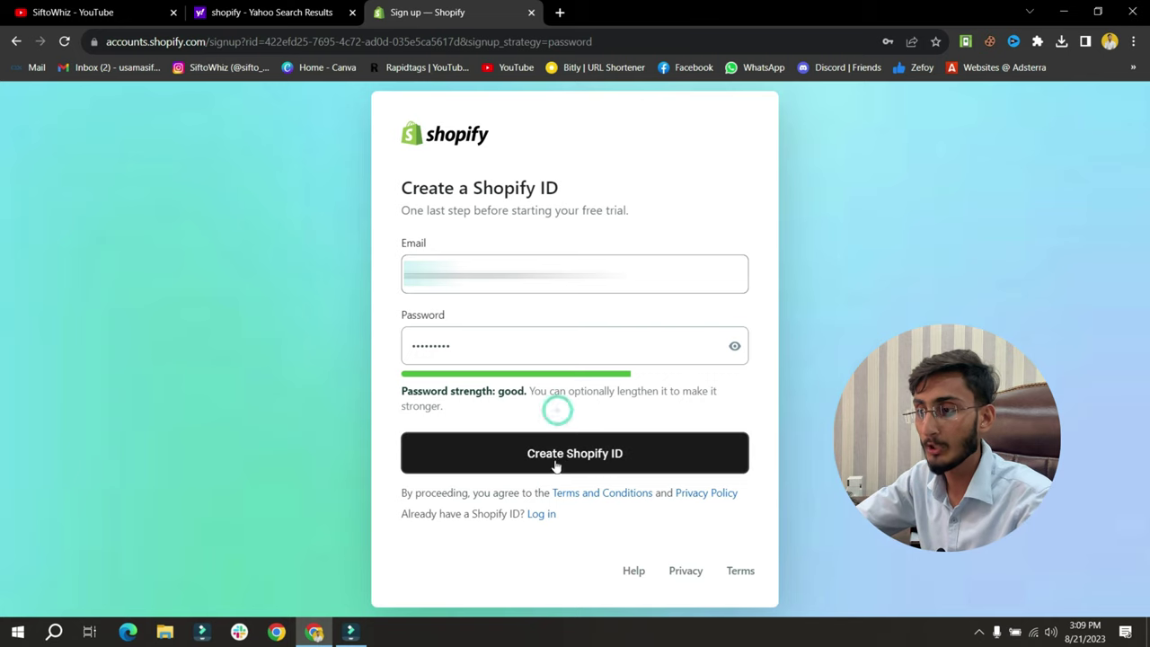
left_click(603, 459)
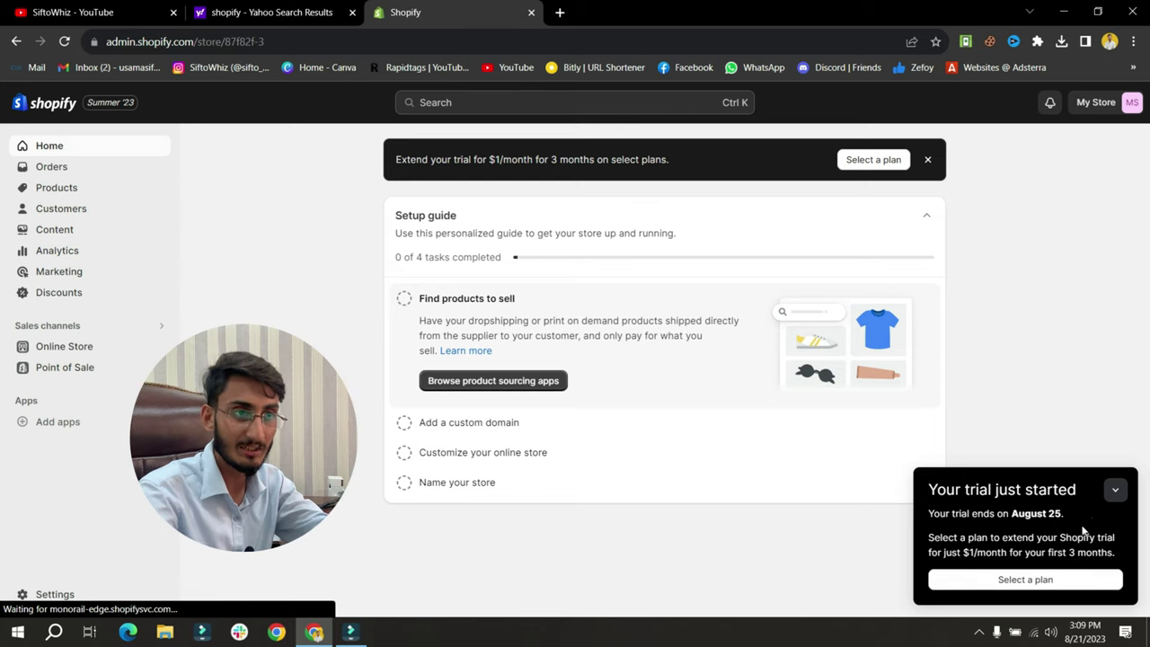
Collapse the 'Your trial just started' notice on the admin home
left_click(1114, 494)
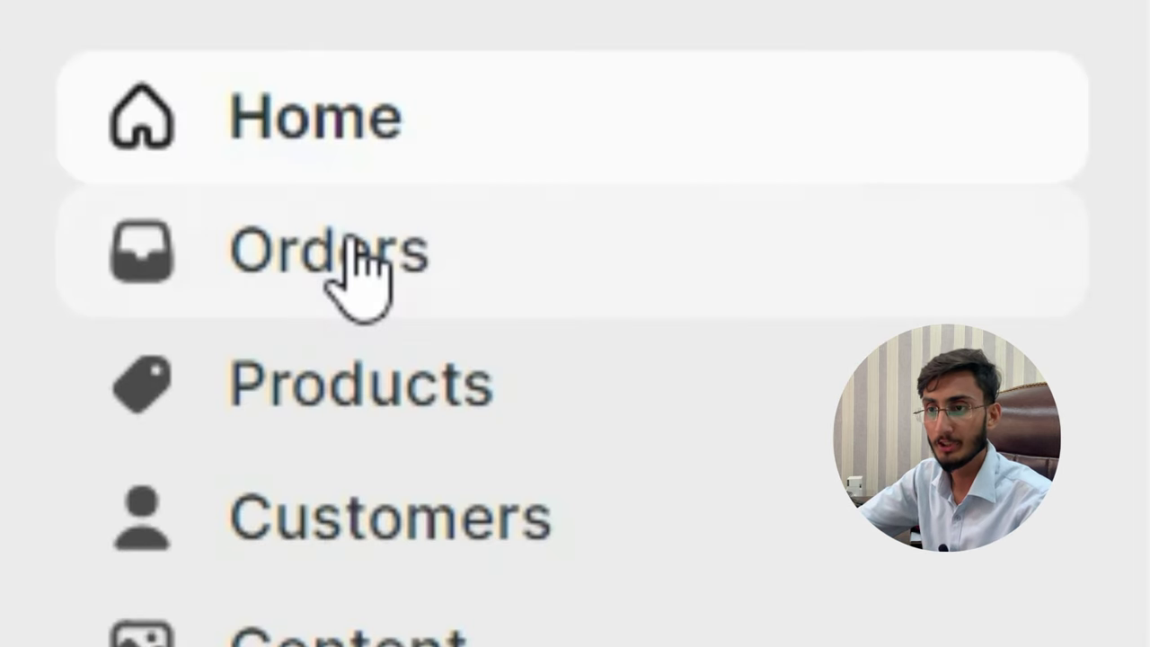
Browse the Orders, Drafts and Abandoned checkouts pages, ending on the empty Products page
left_click(55, 168)
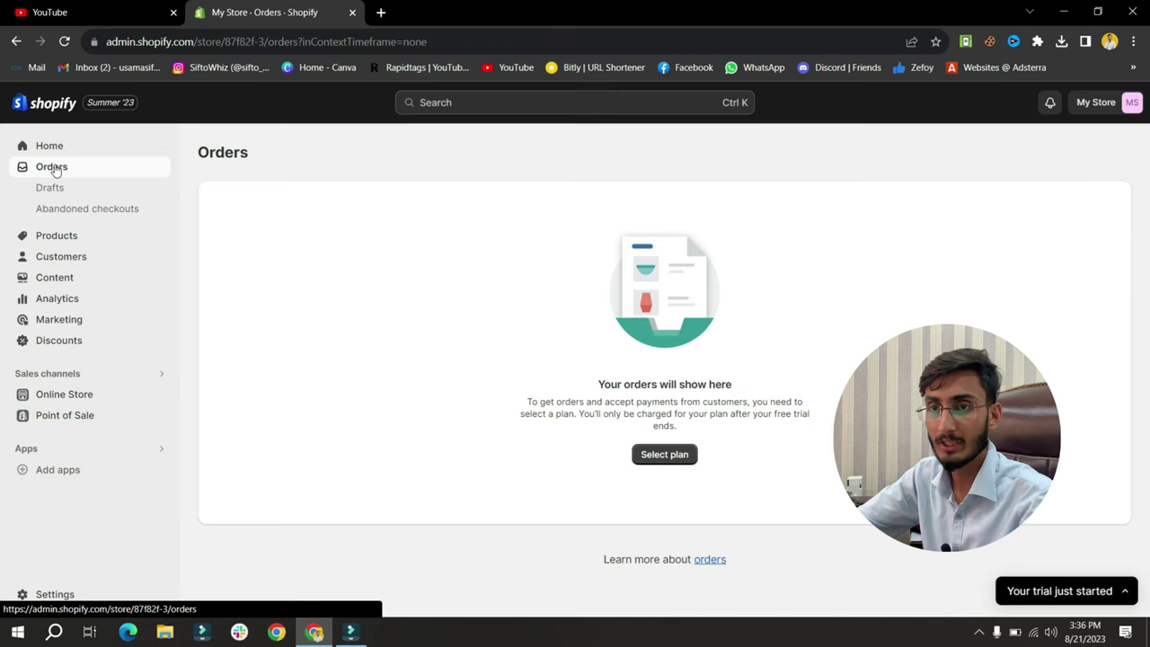
left_click(86, 194)
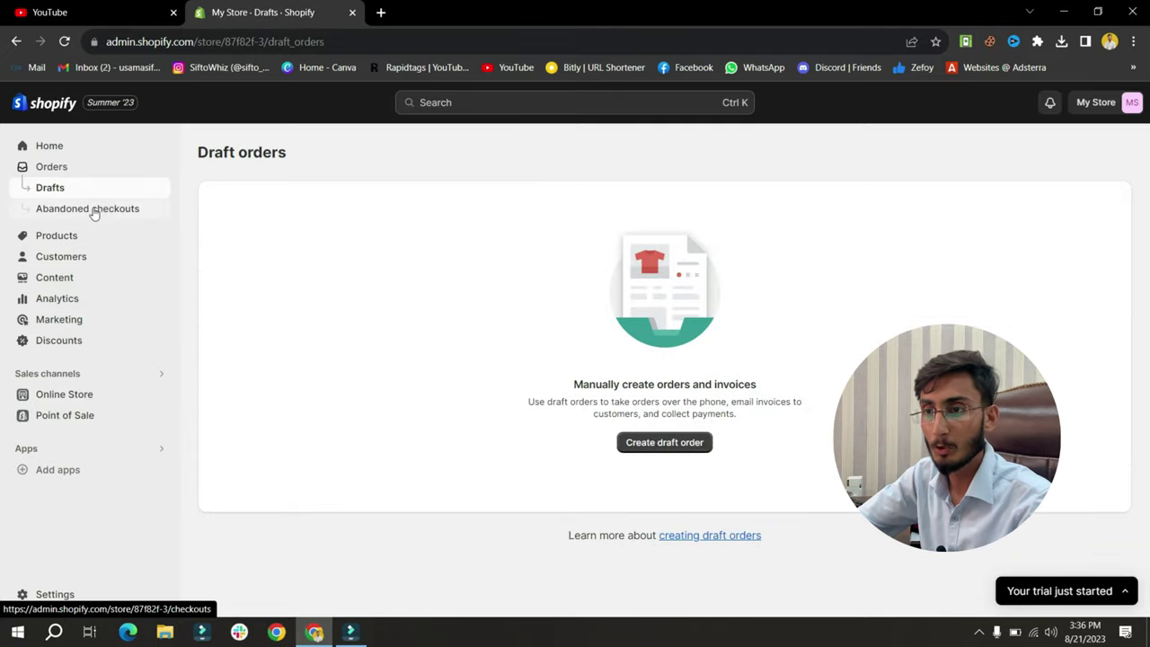
left_click(96, 210)
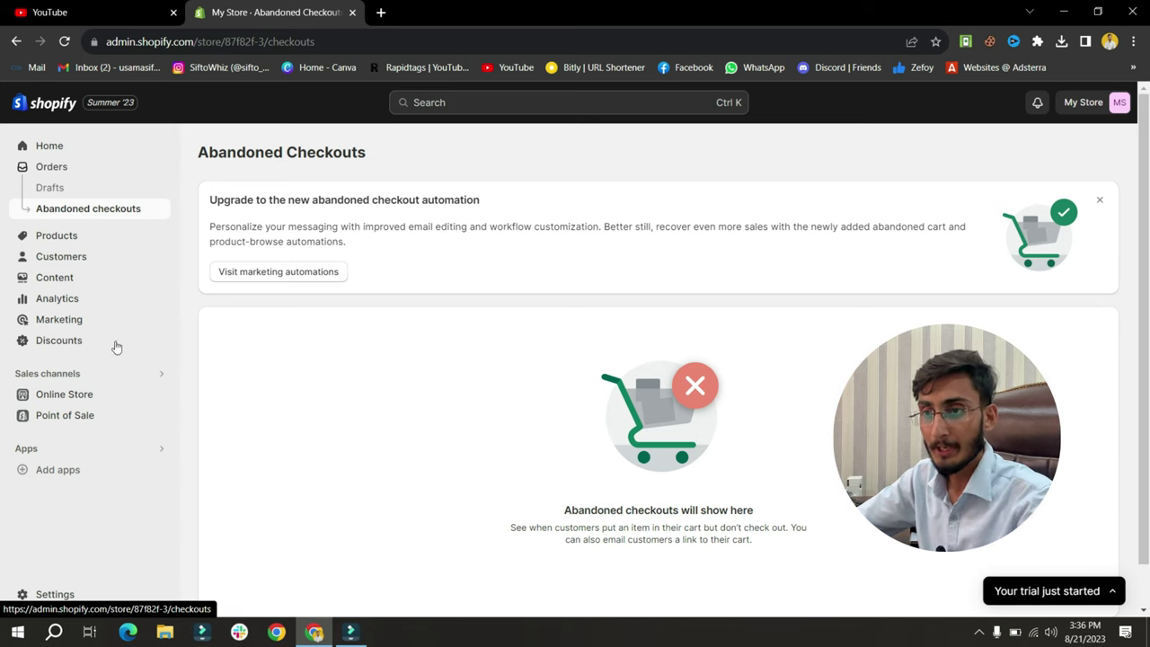
left_click(56, 235)
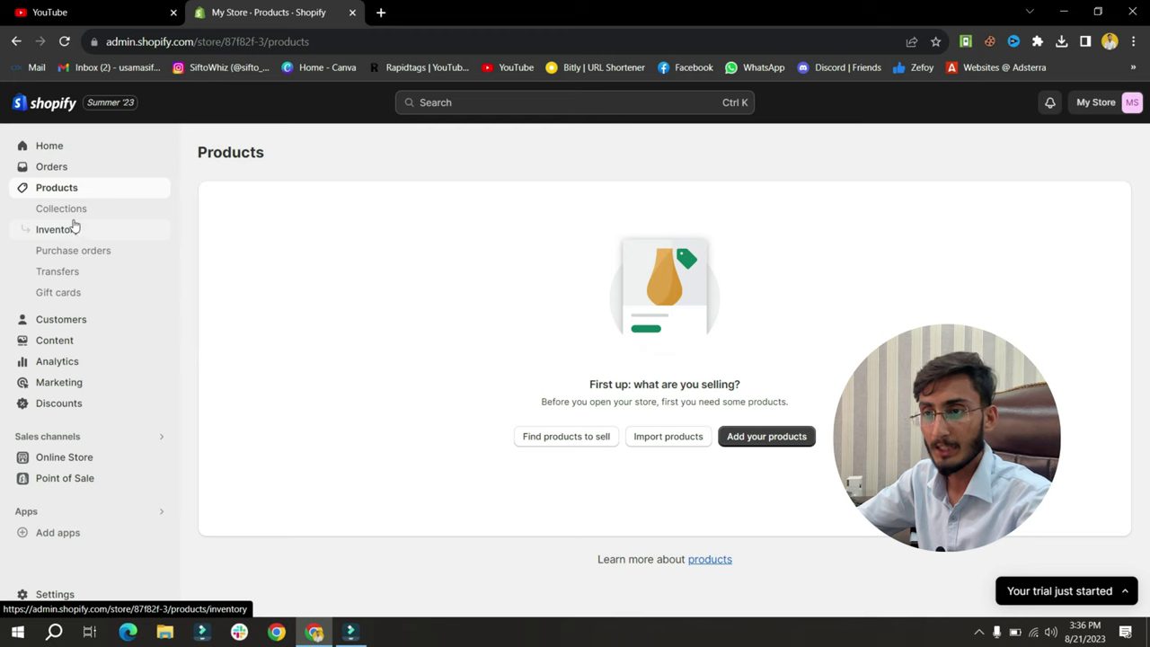
Visit Collections and Inventory, then open Analytics showing Rs 0.00 sales, 0 sessions and 0 orders
left_click(80, 214)
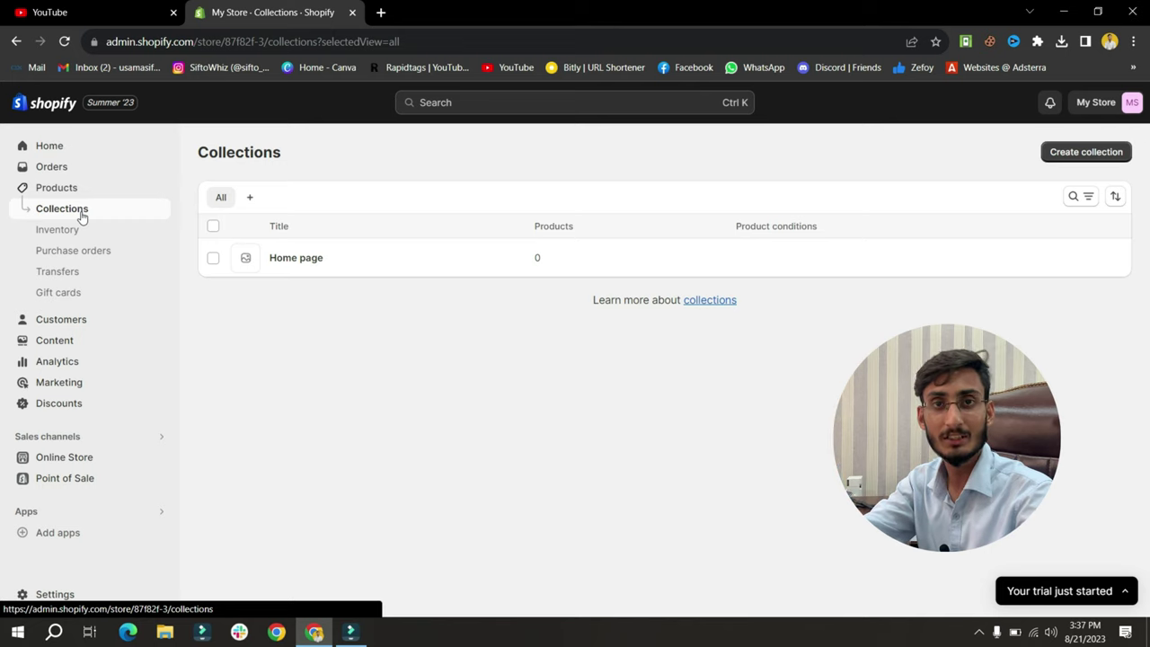
left_click(139, 235)
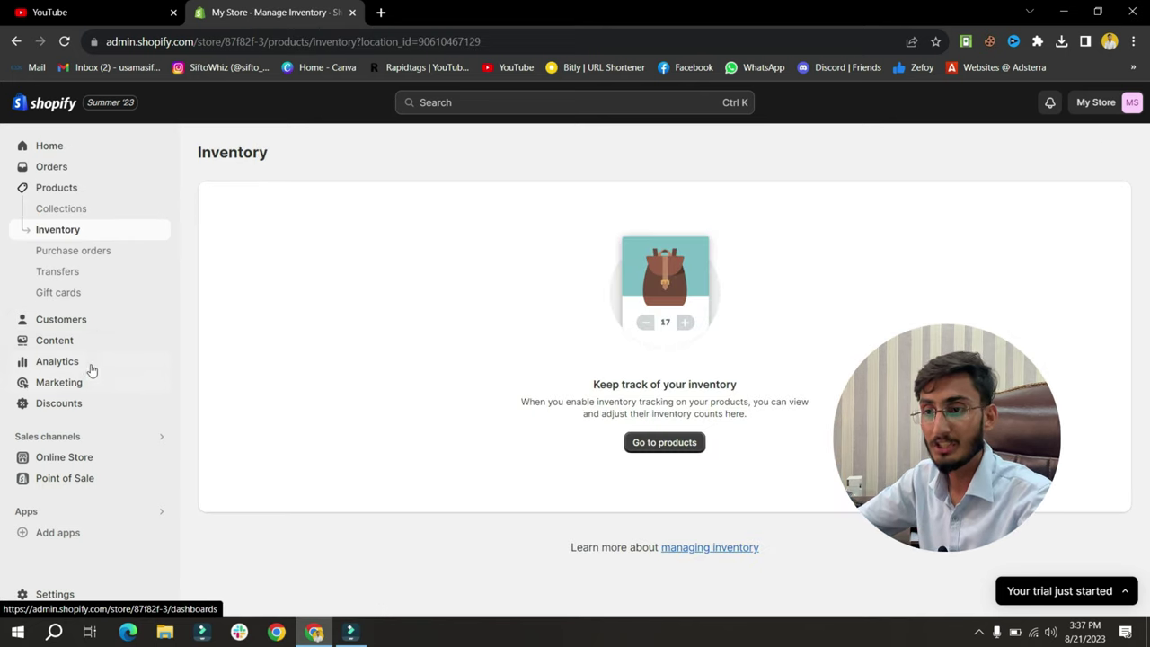
left_click(91, 361)
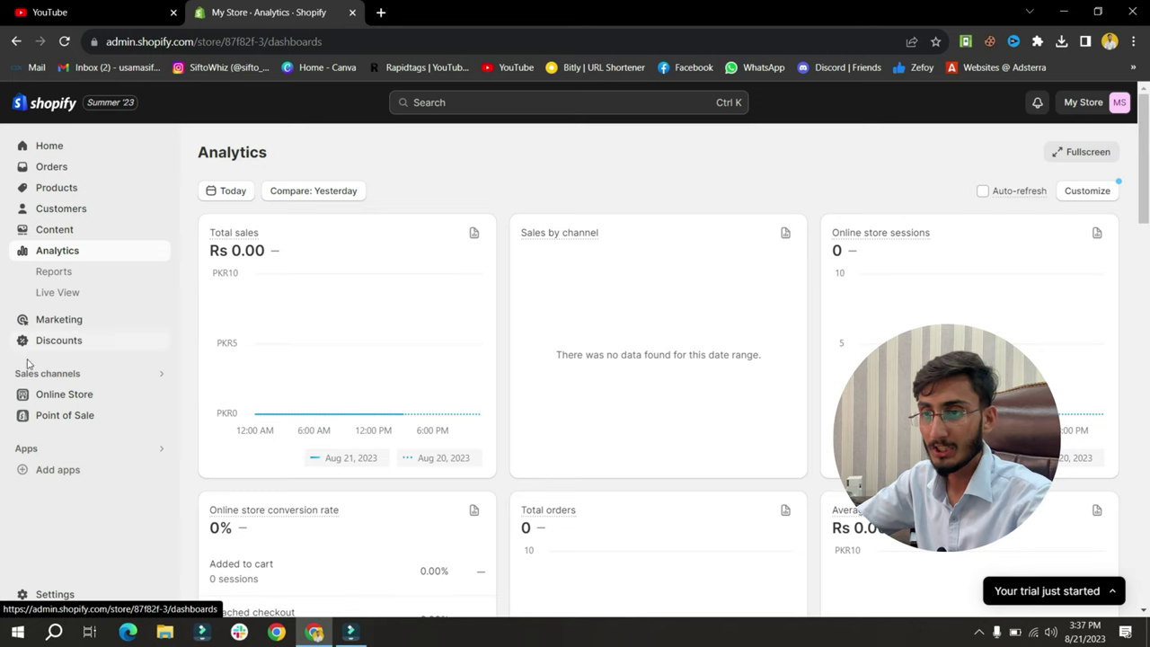
Preview the My Store storefront with its Rs.19.99 example products, then return to Analytics
left_click(160, 396)
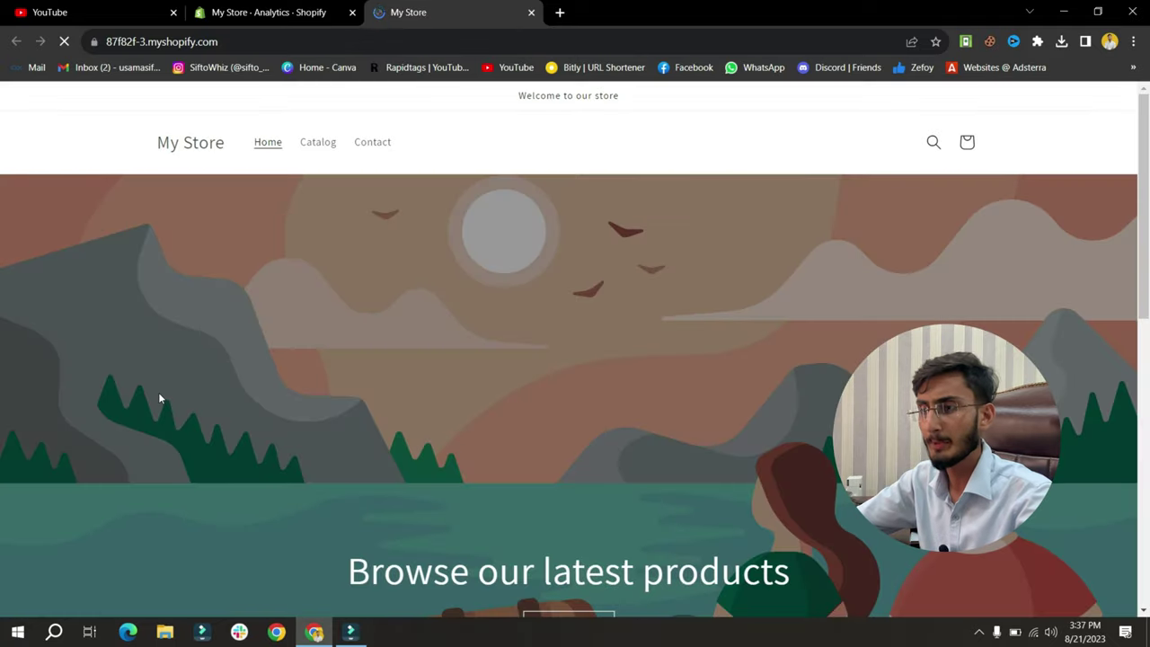
scroll(554, 422, "down", 7)
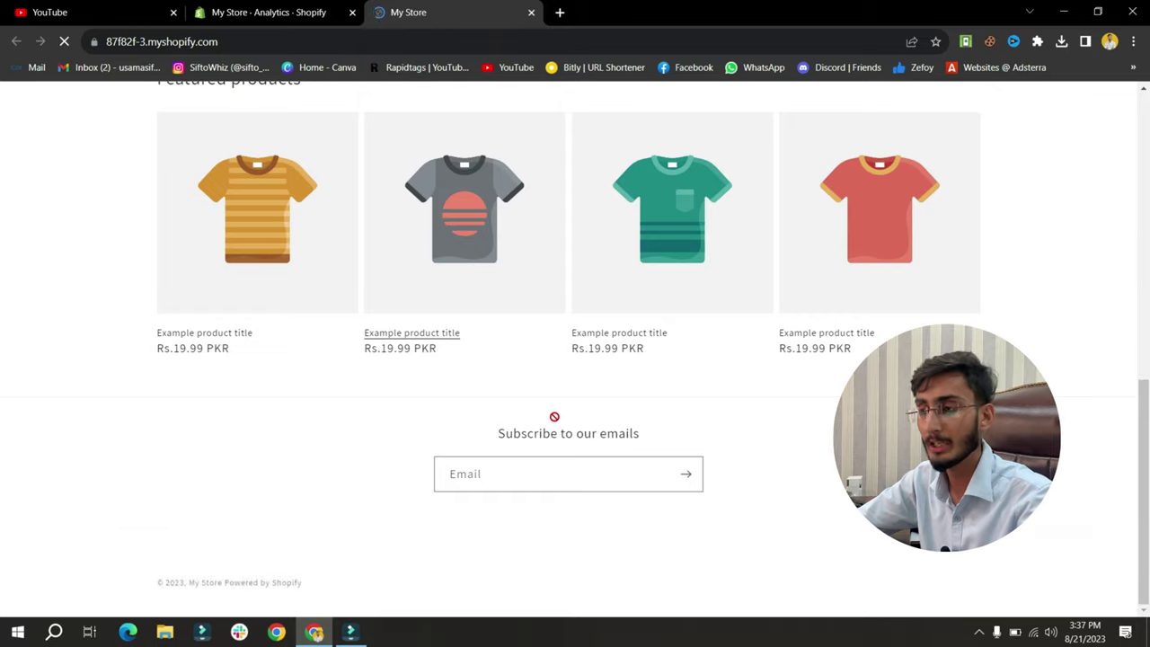
scroll(511, 201, "up", 10)
scroll(513, 213, "down", 1)
scroll(512, 213, "down", 2)
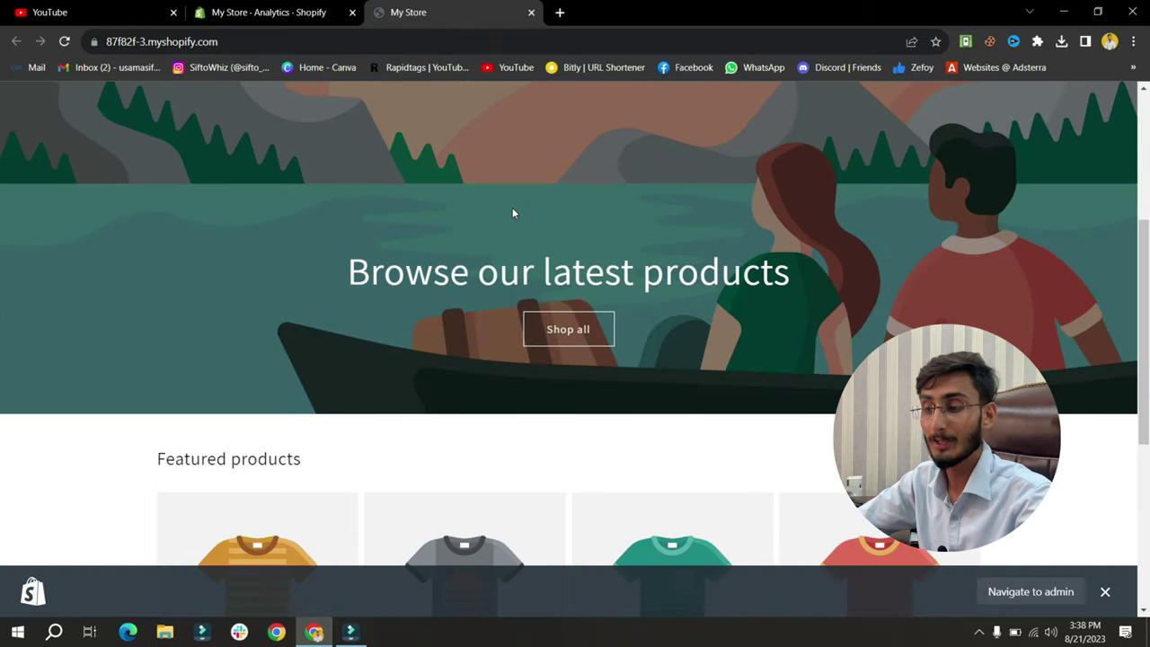
scroll(512, 212, "down", 3)
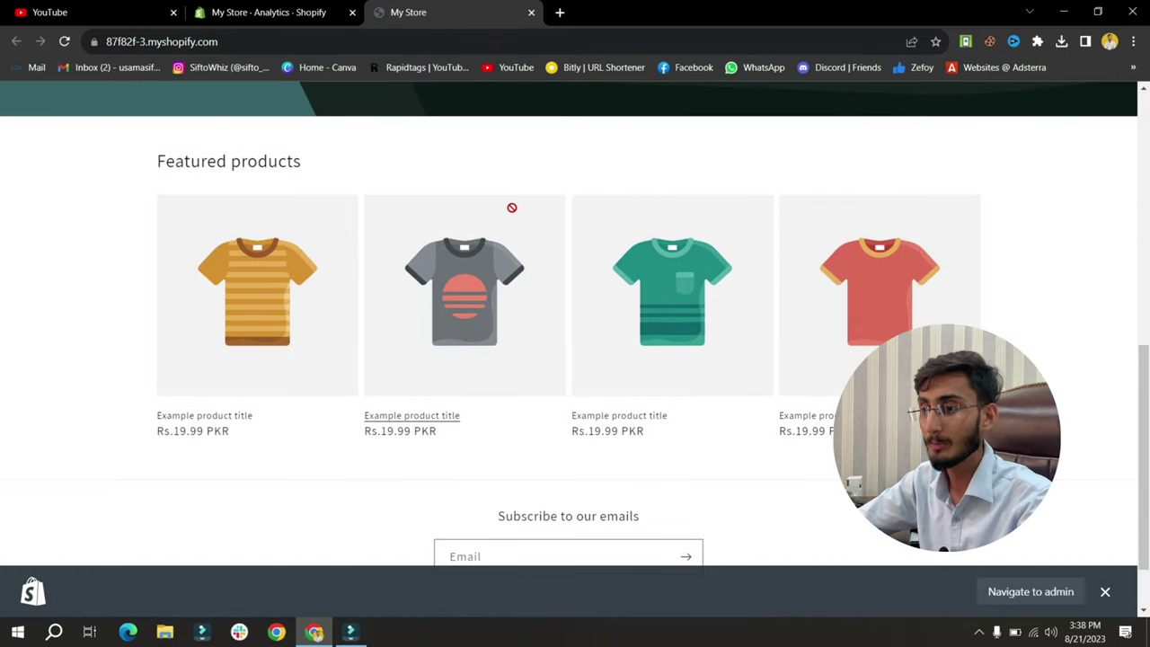
scroll(512, 207, "up", 5)
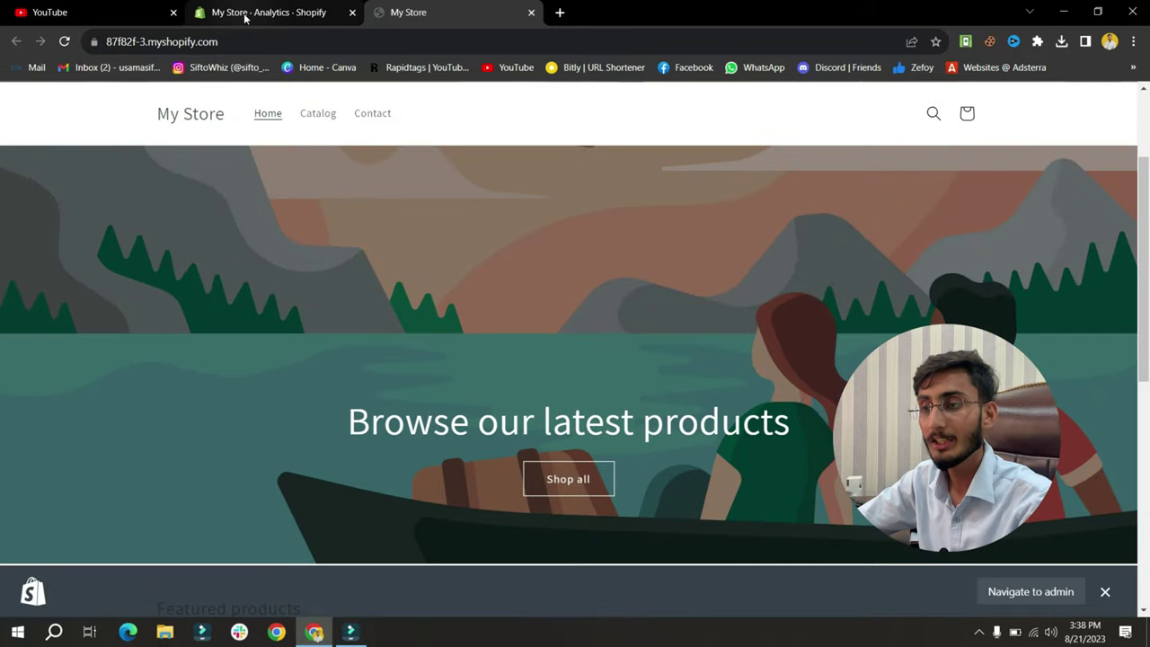
left_click(245, 13)
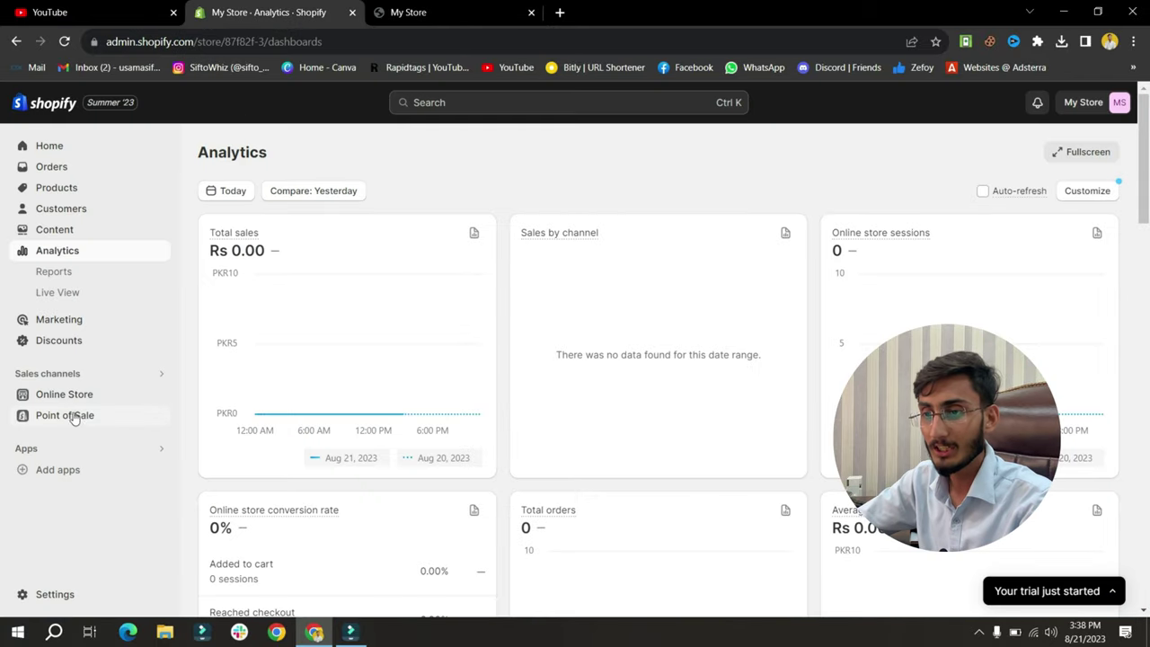
In Store details, change the store name to the owner's name, add a phone number, and save
left_click(56, 597)
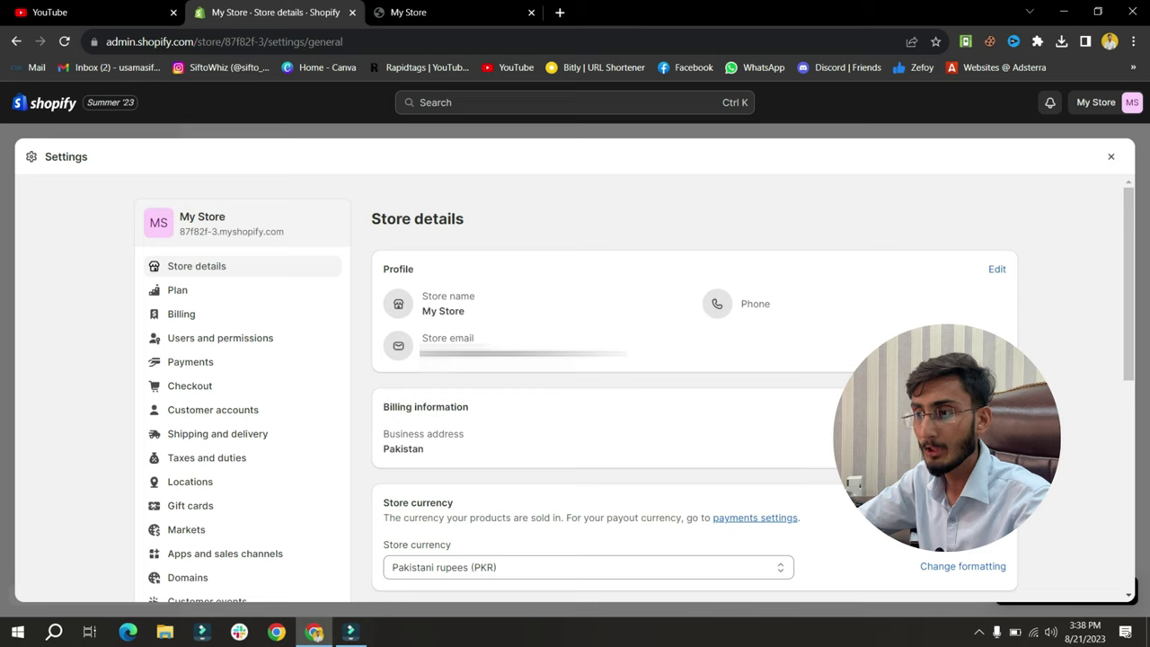
left_click(990, 271)
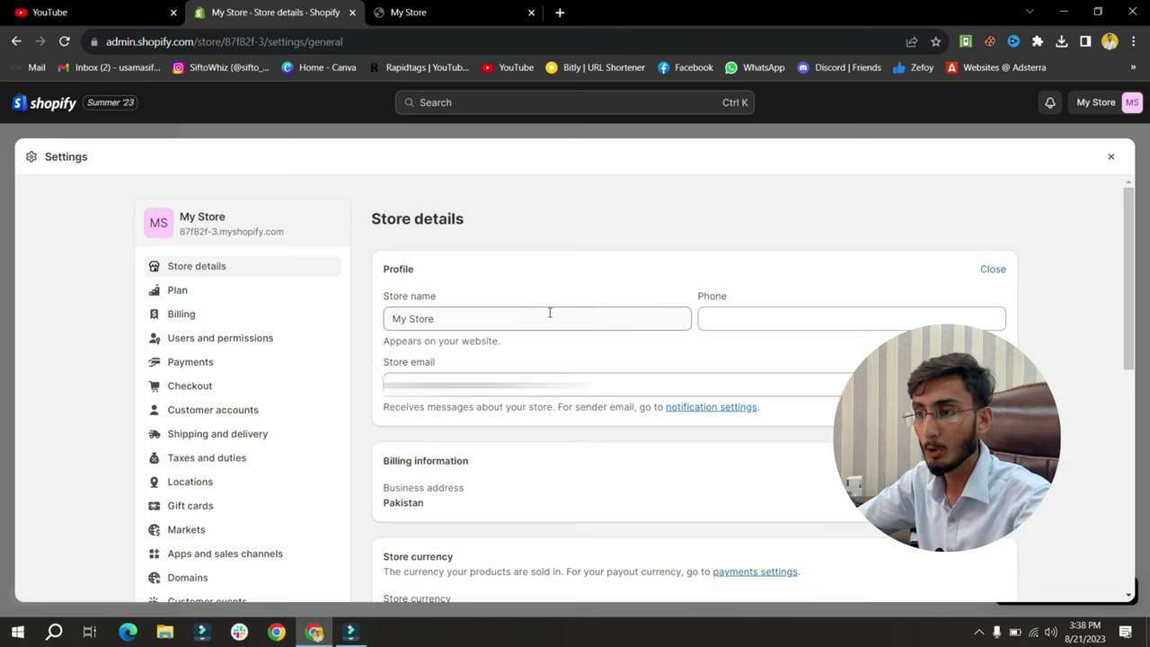
left_click_drag(550, 314, 371, 332)
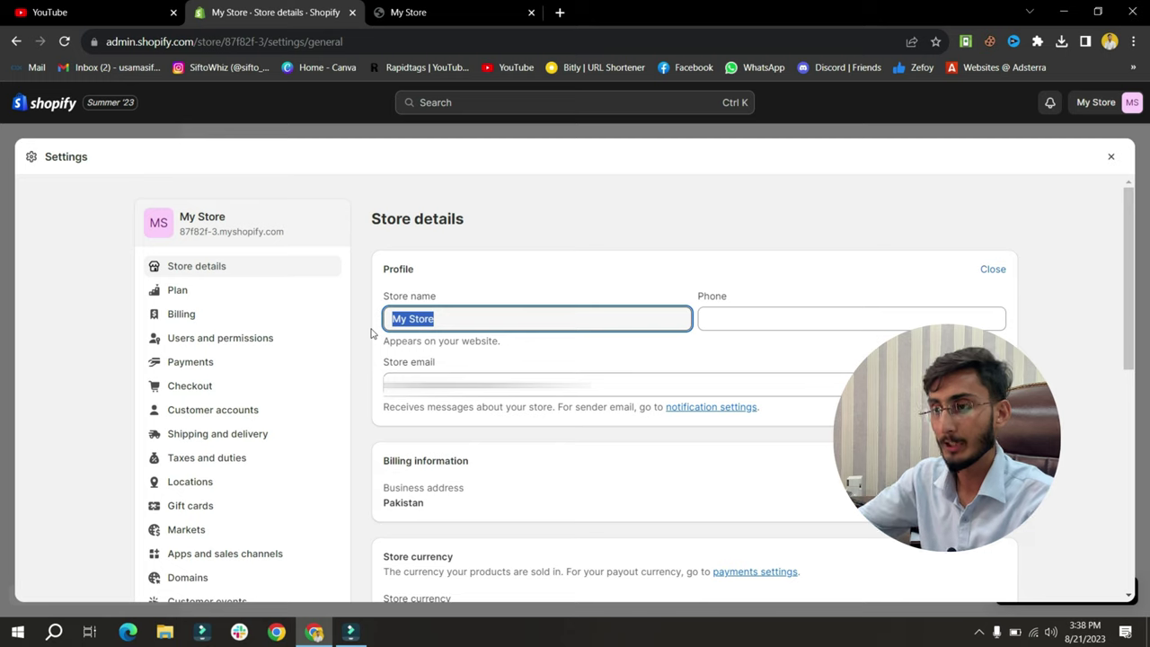
type("Imtiaz")
left_click(723, 320)
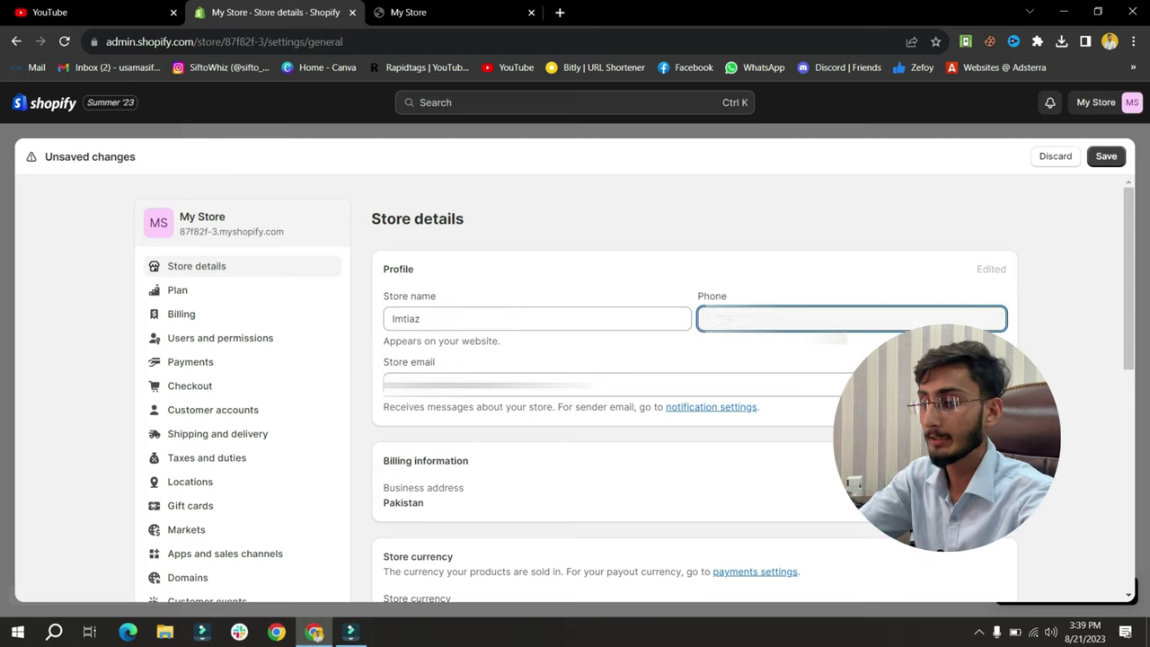
left_click(715, 349)
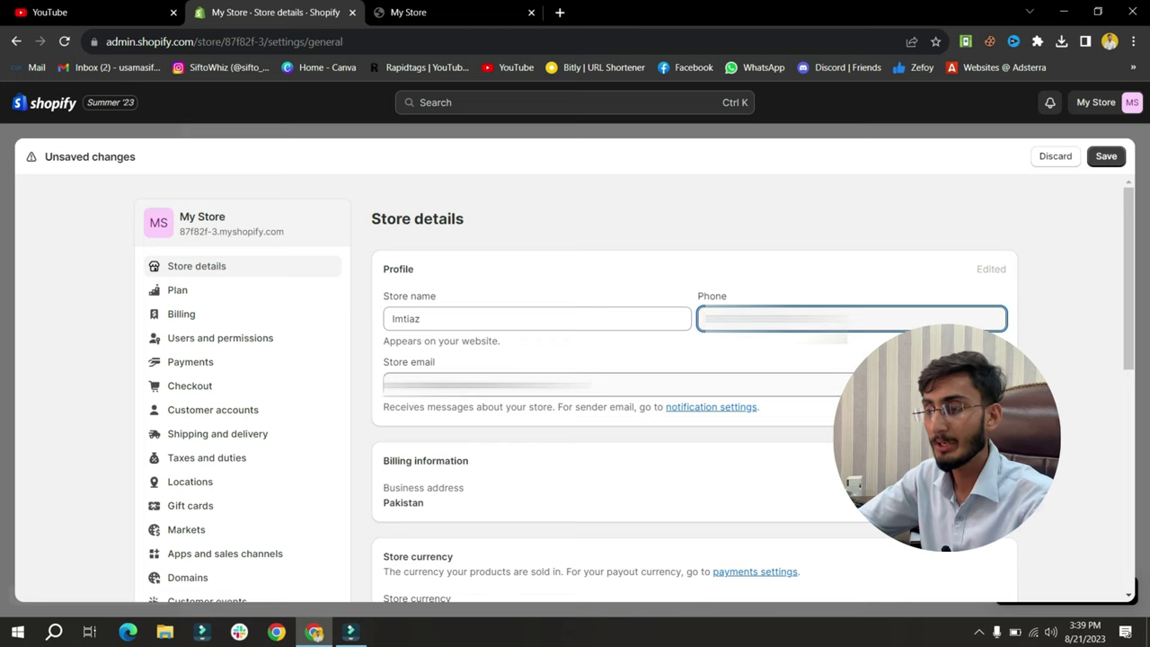
left_click(1101, 160)
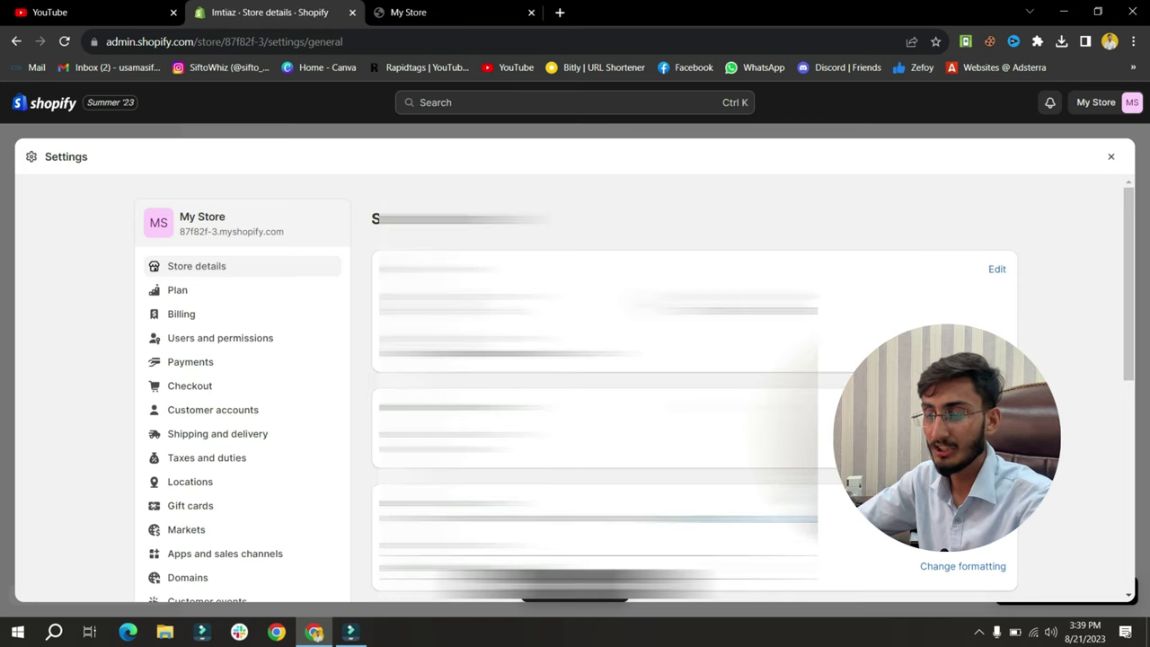
Enter the owner's full name as legal business name, plus the business address and city, in billing information
scroll(1131, 365, "down", 3)
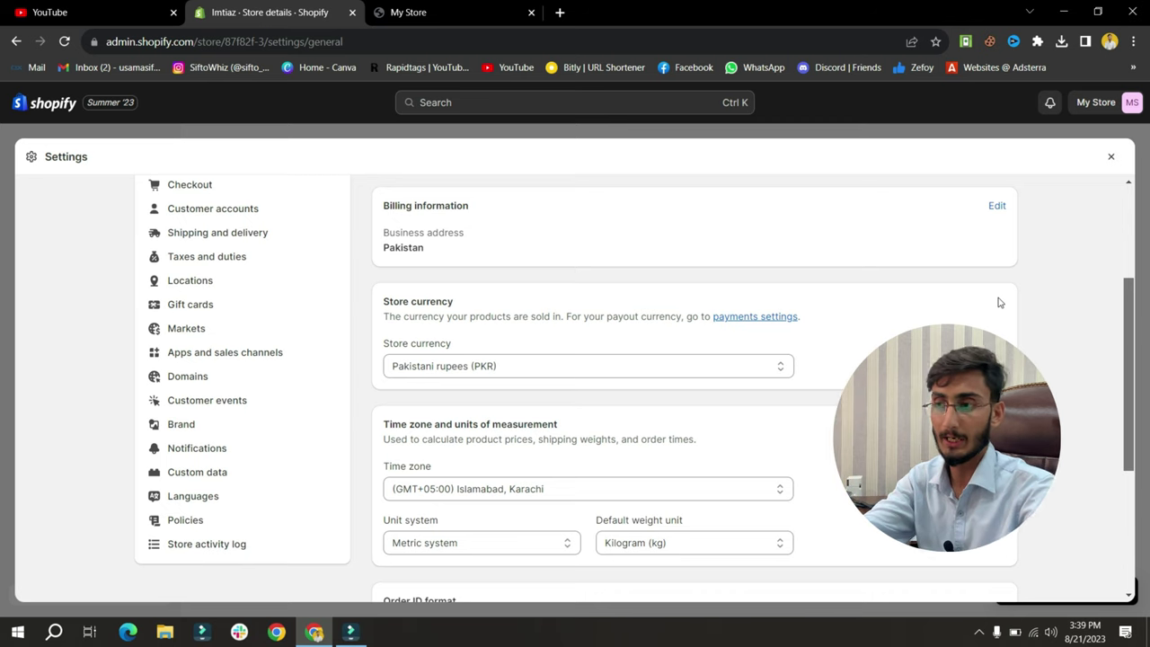
left_click(996, 206)
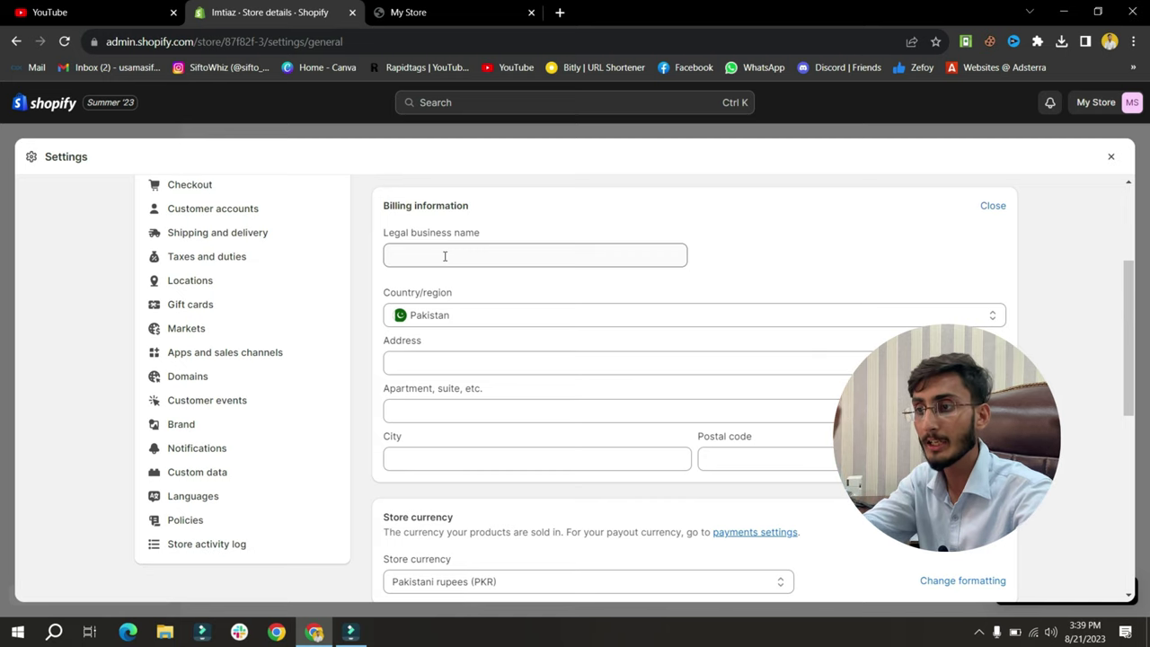
left_click(445, 256)
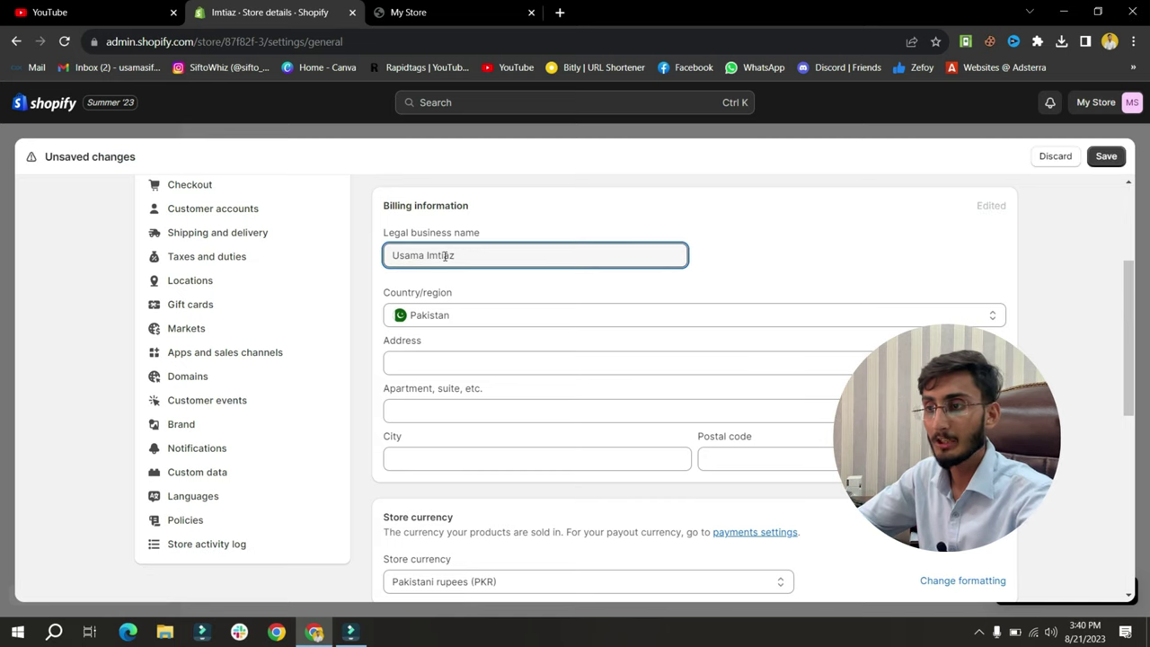
left_click(486, 361)
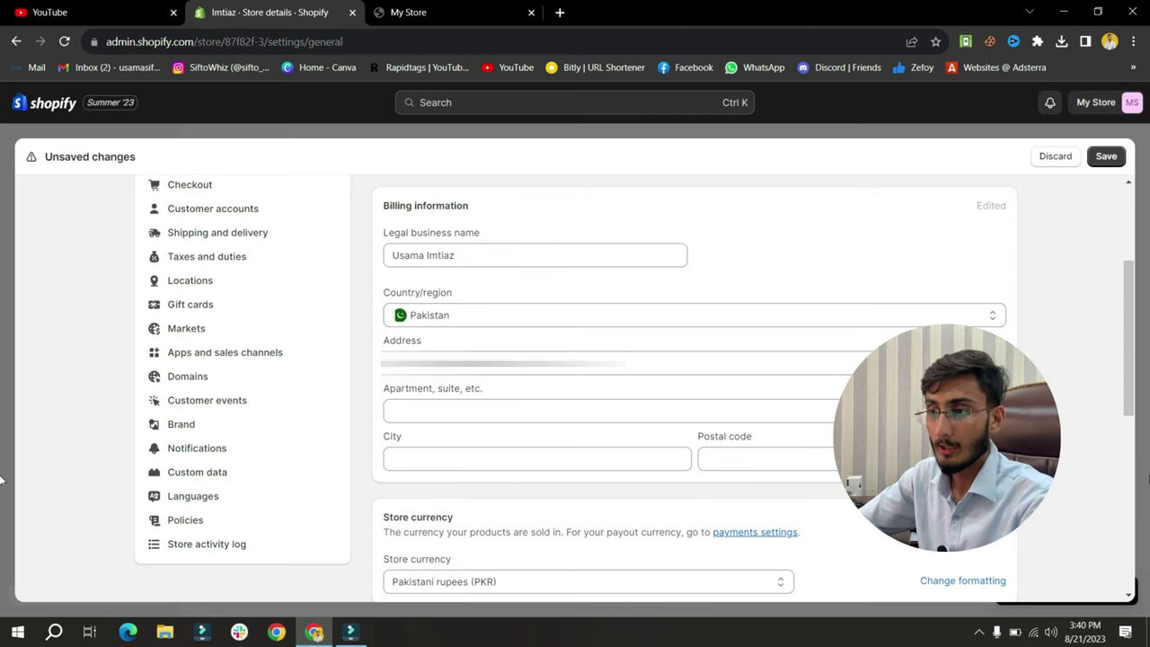
left_click(458, 456)
left_click(505, 492)
left_click(740, 459)
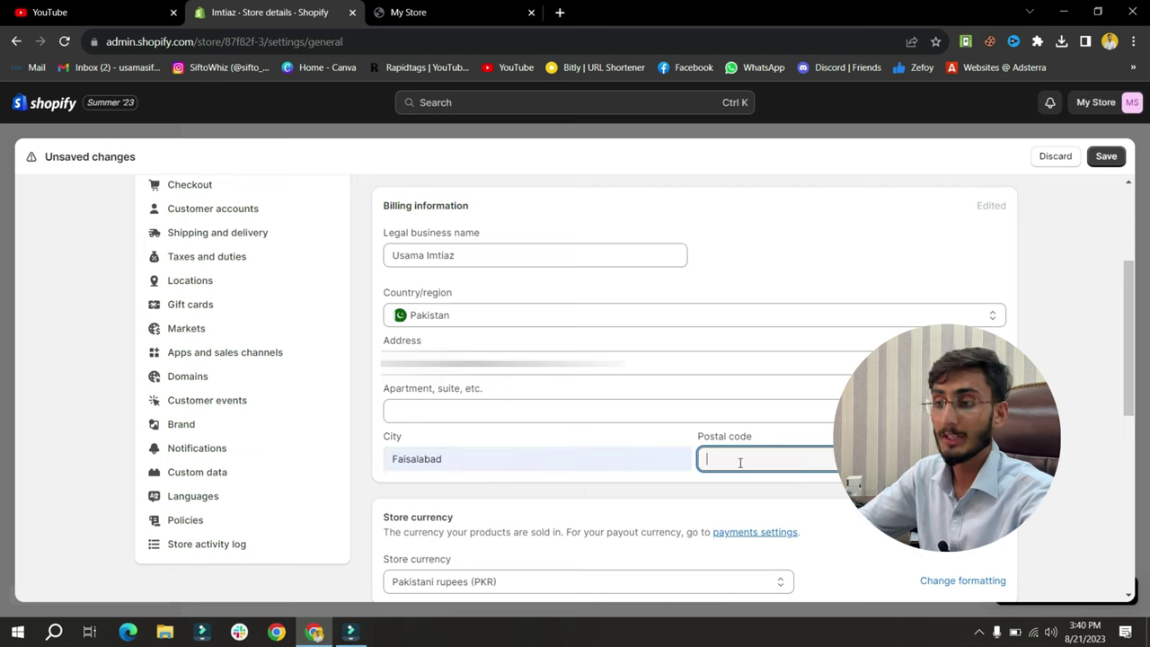
scroll(1060, 477, "down", 3)
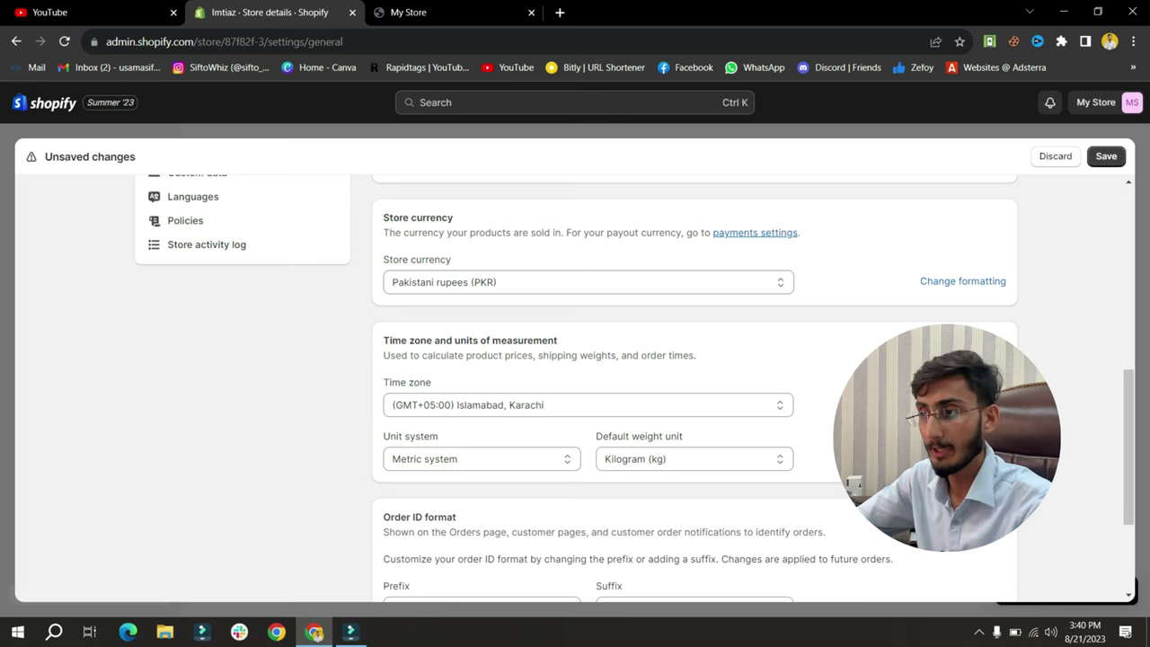
left_click(768, 285)
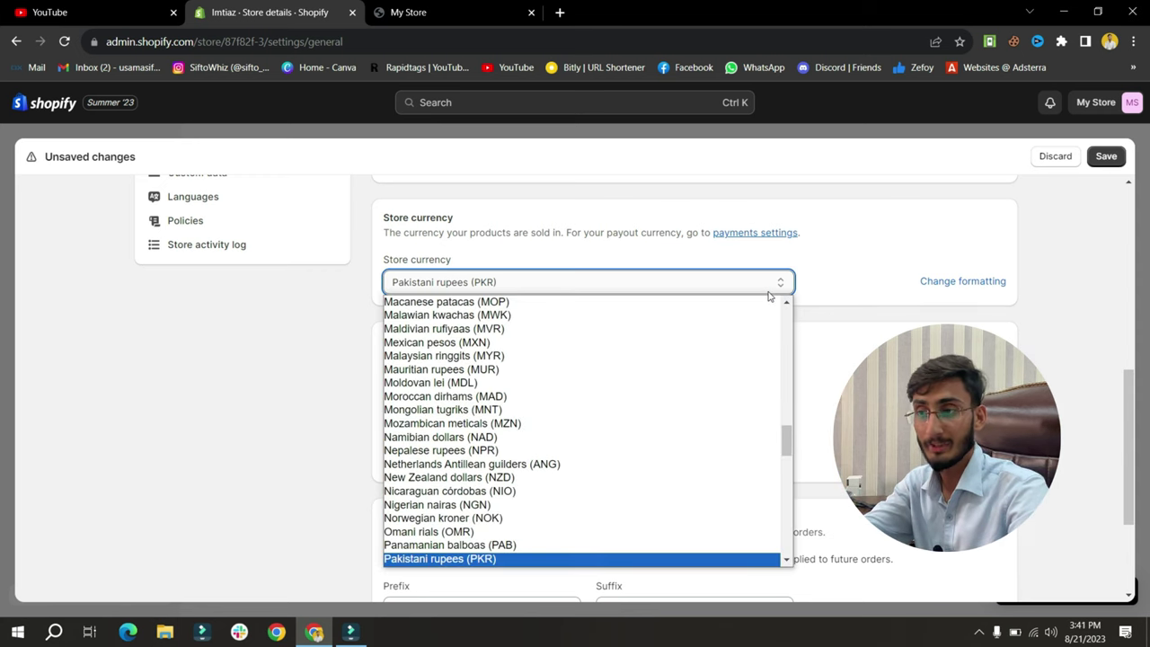
left_click(743, 559)
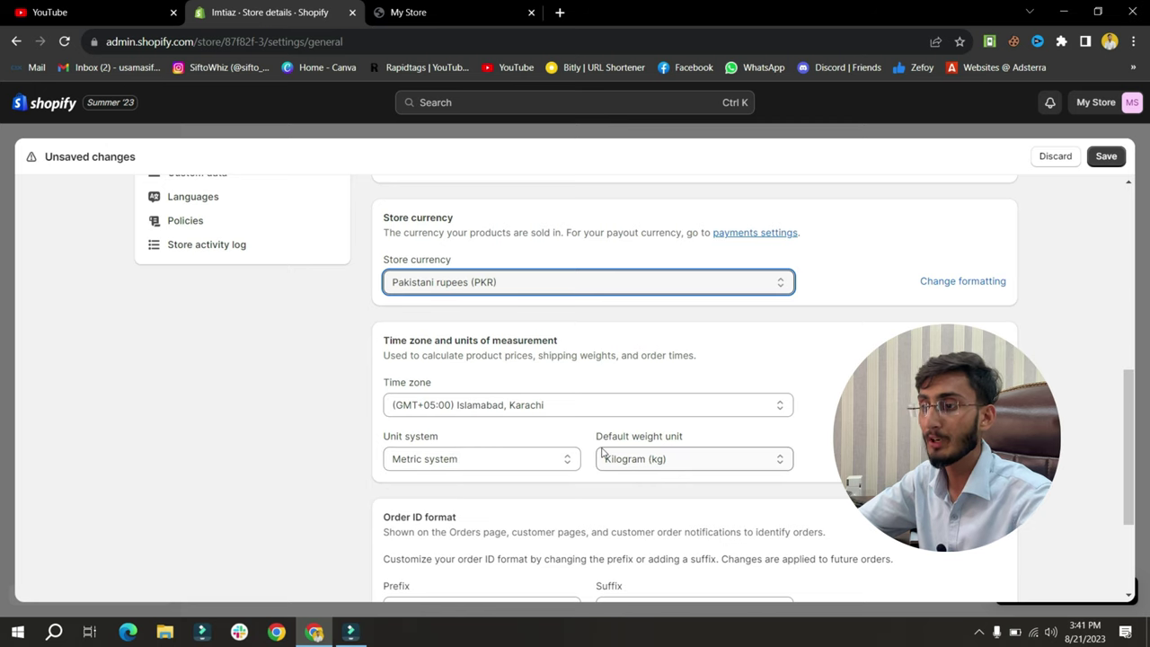
scroll(609, 452, "down", 3)
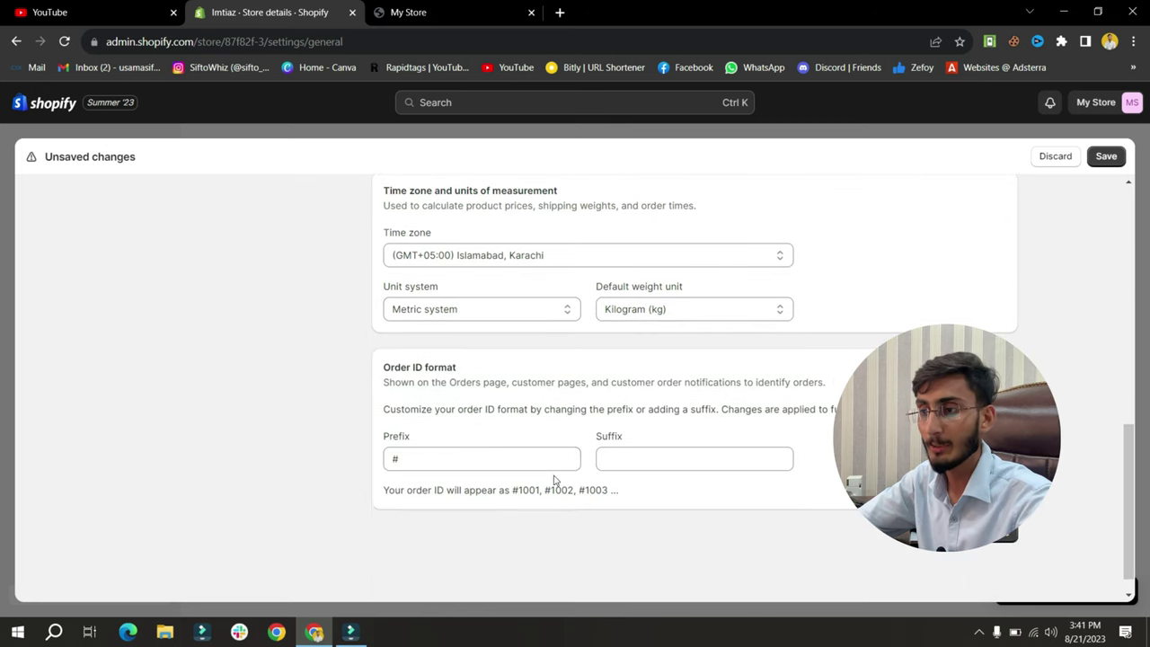